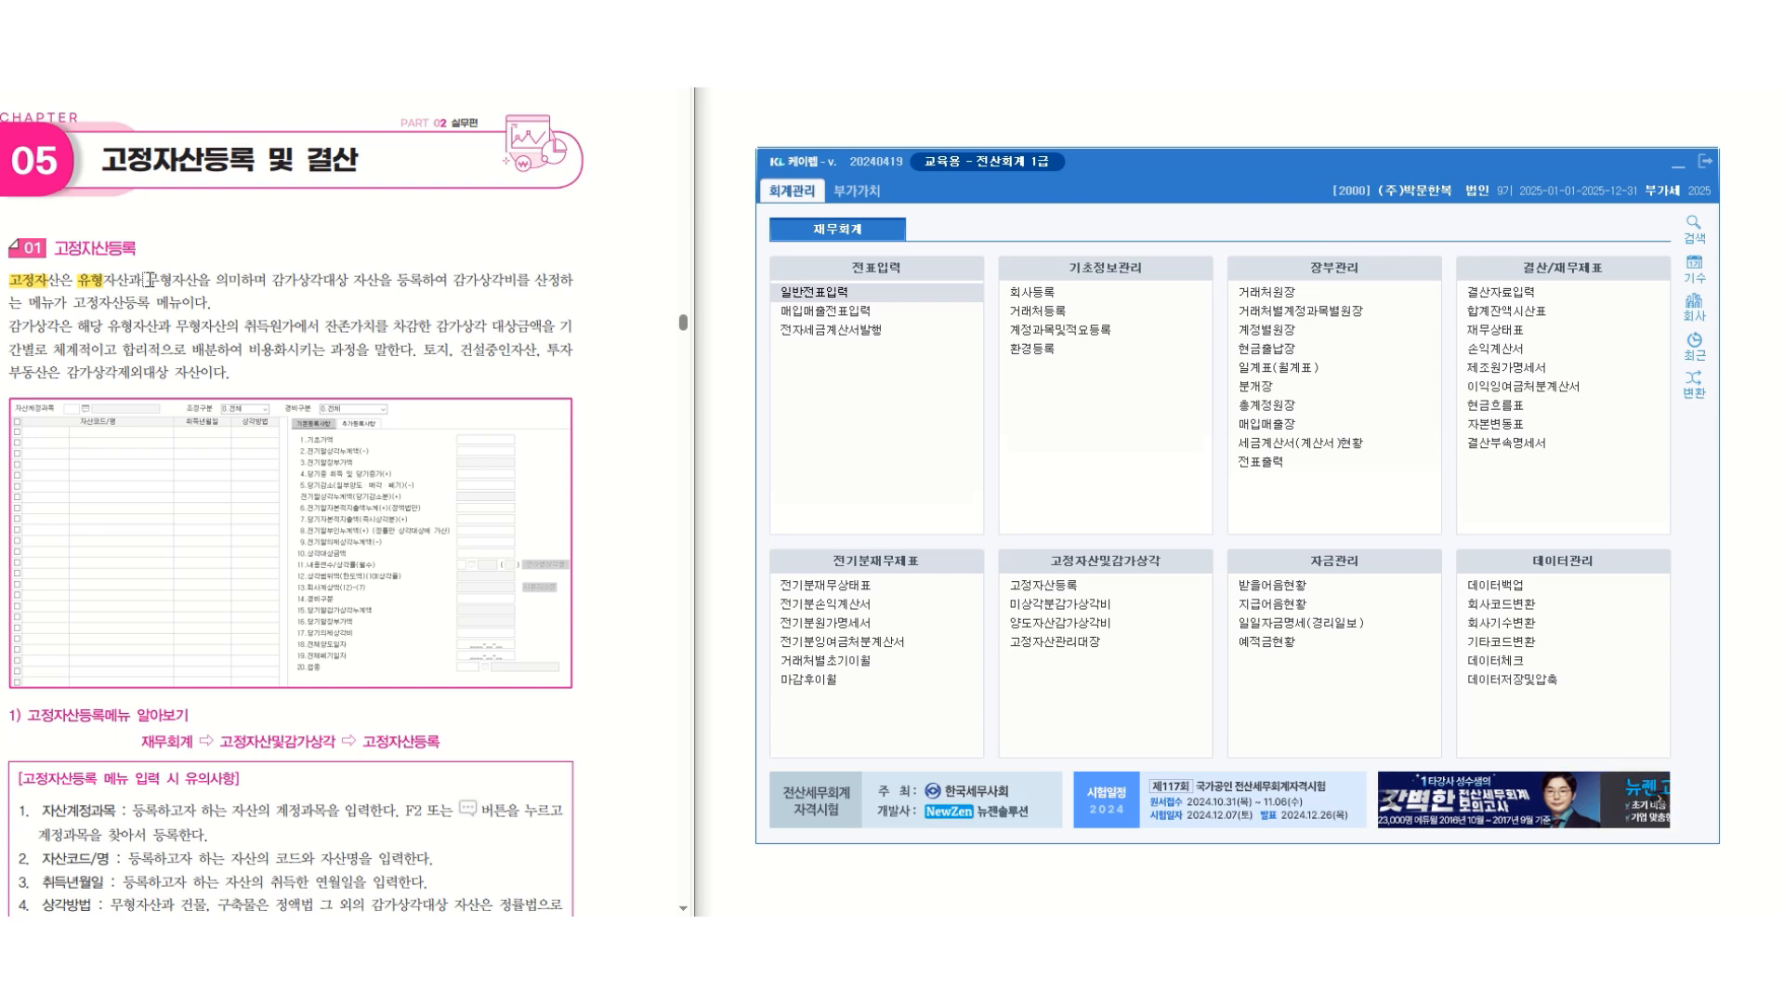
Highlight 무형, 감가상각대상 자산, 감가상각비 and 고정자산등록 메뉴 in the textbook's opening sentence on fixed asset registration.
left_click_drag(145, 280, 173, 280)
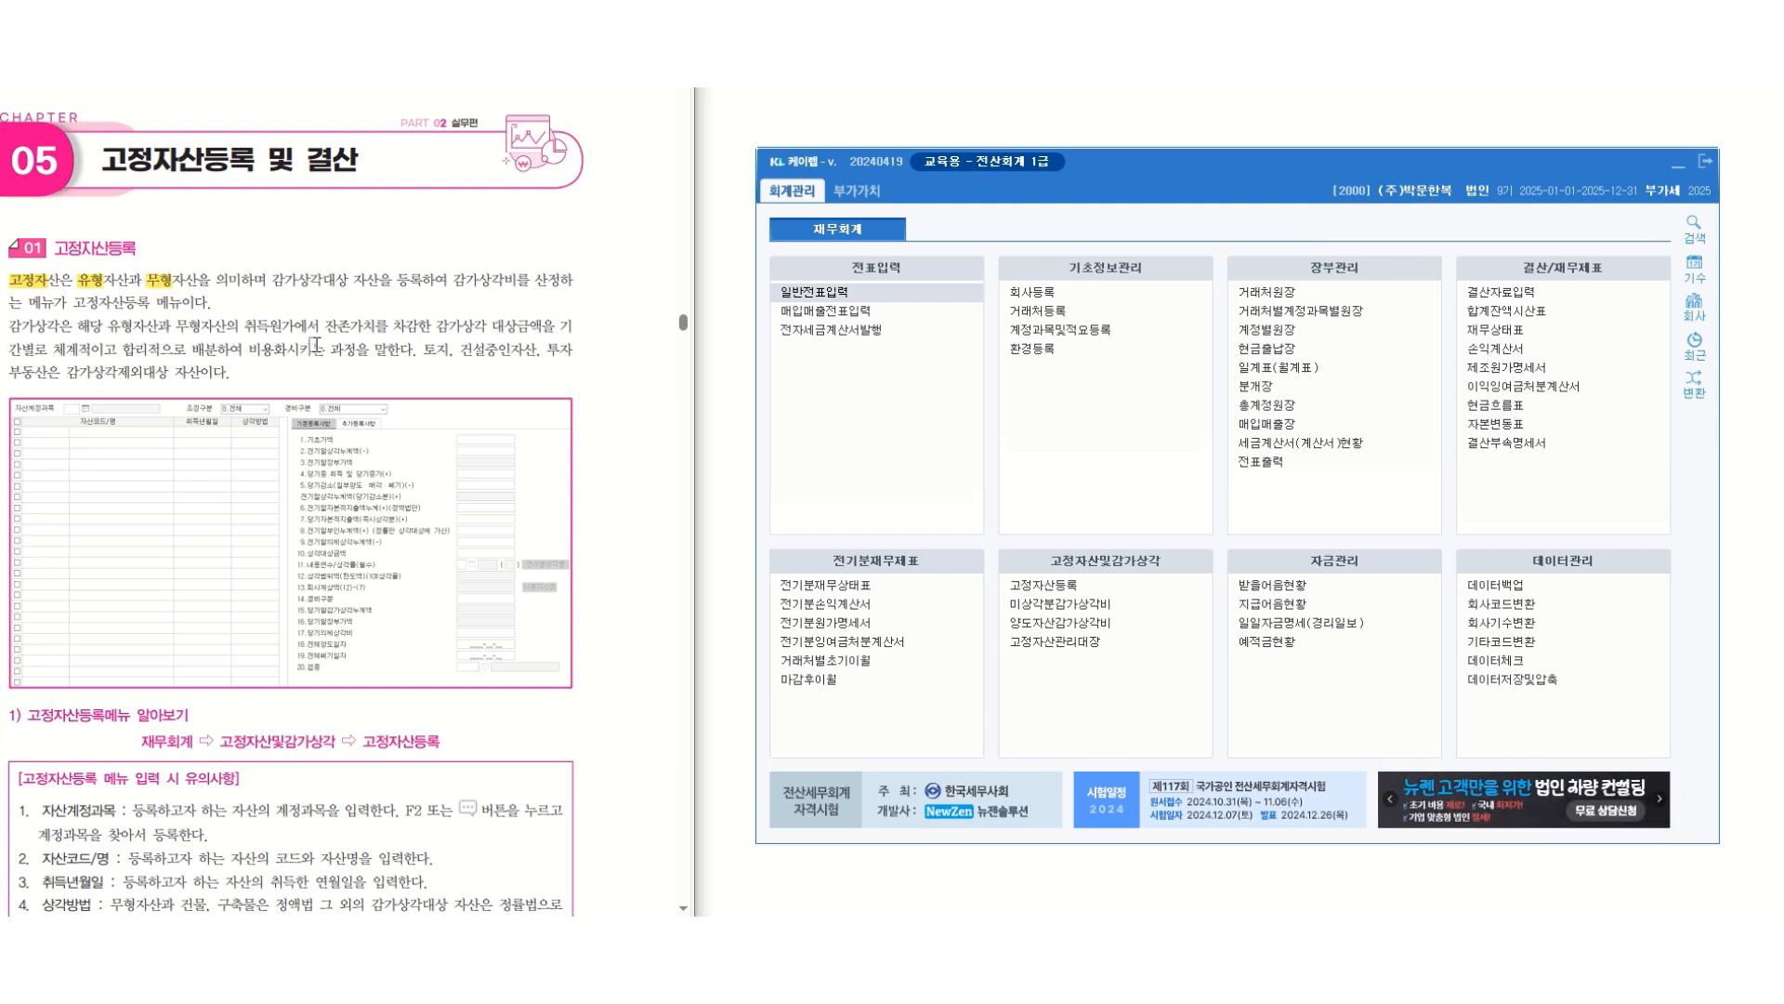
left_click_drag(271, 280, 376, 281)
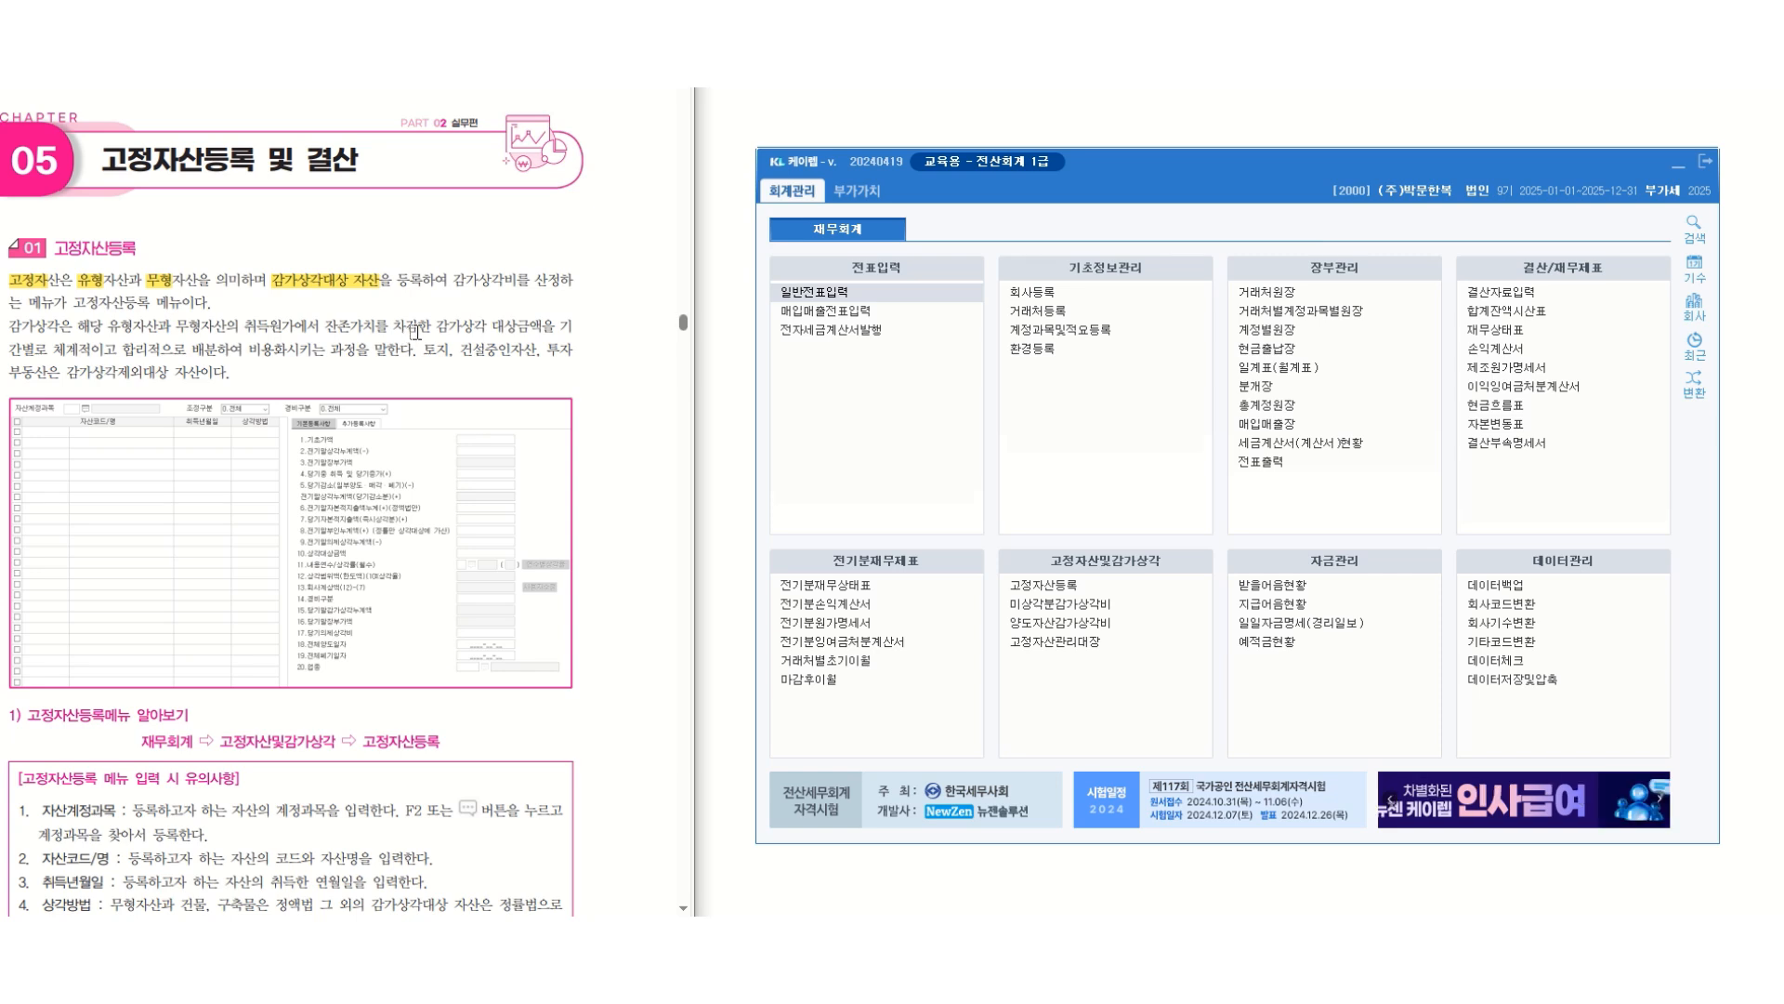
left_click_drag(455, 280, 515, 281)
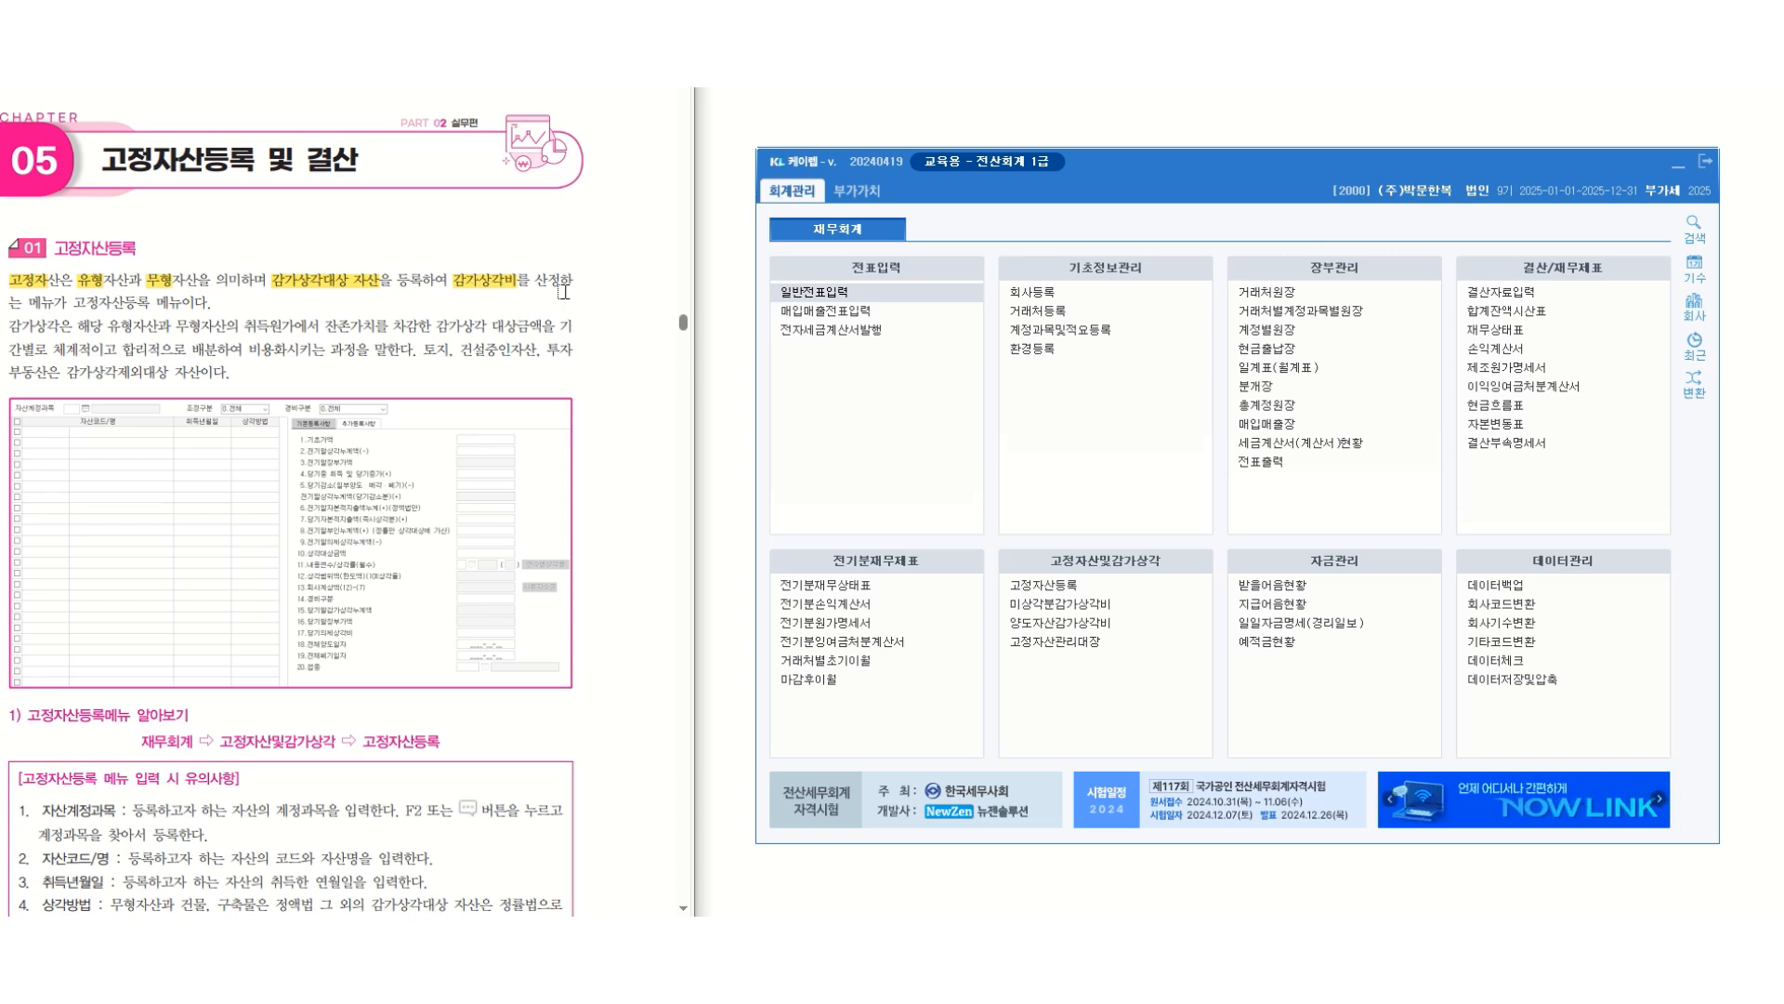
left_click_drag(72, 302, 184, 303)
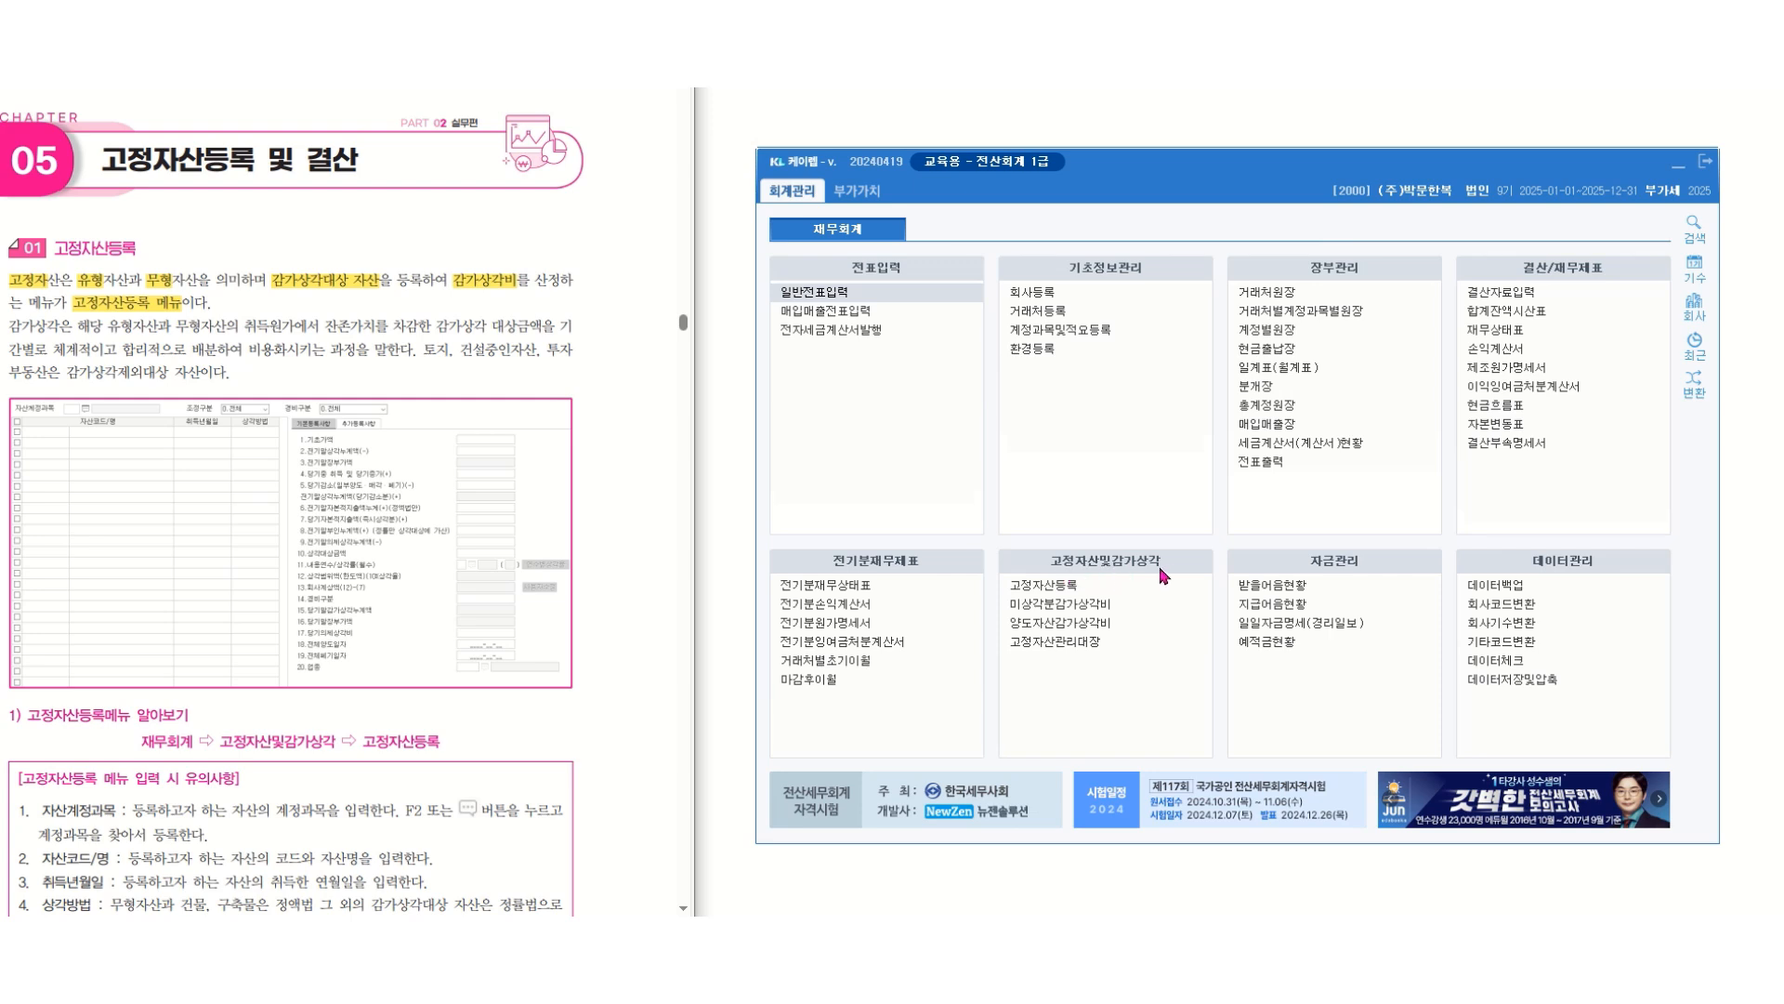
Open 고정자산등록 beside the textbook and choose 차량운반구 as the asset account by searching for 차량.
left_click(1073, 592)
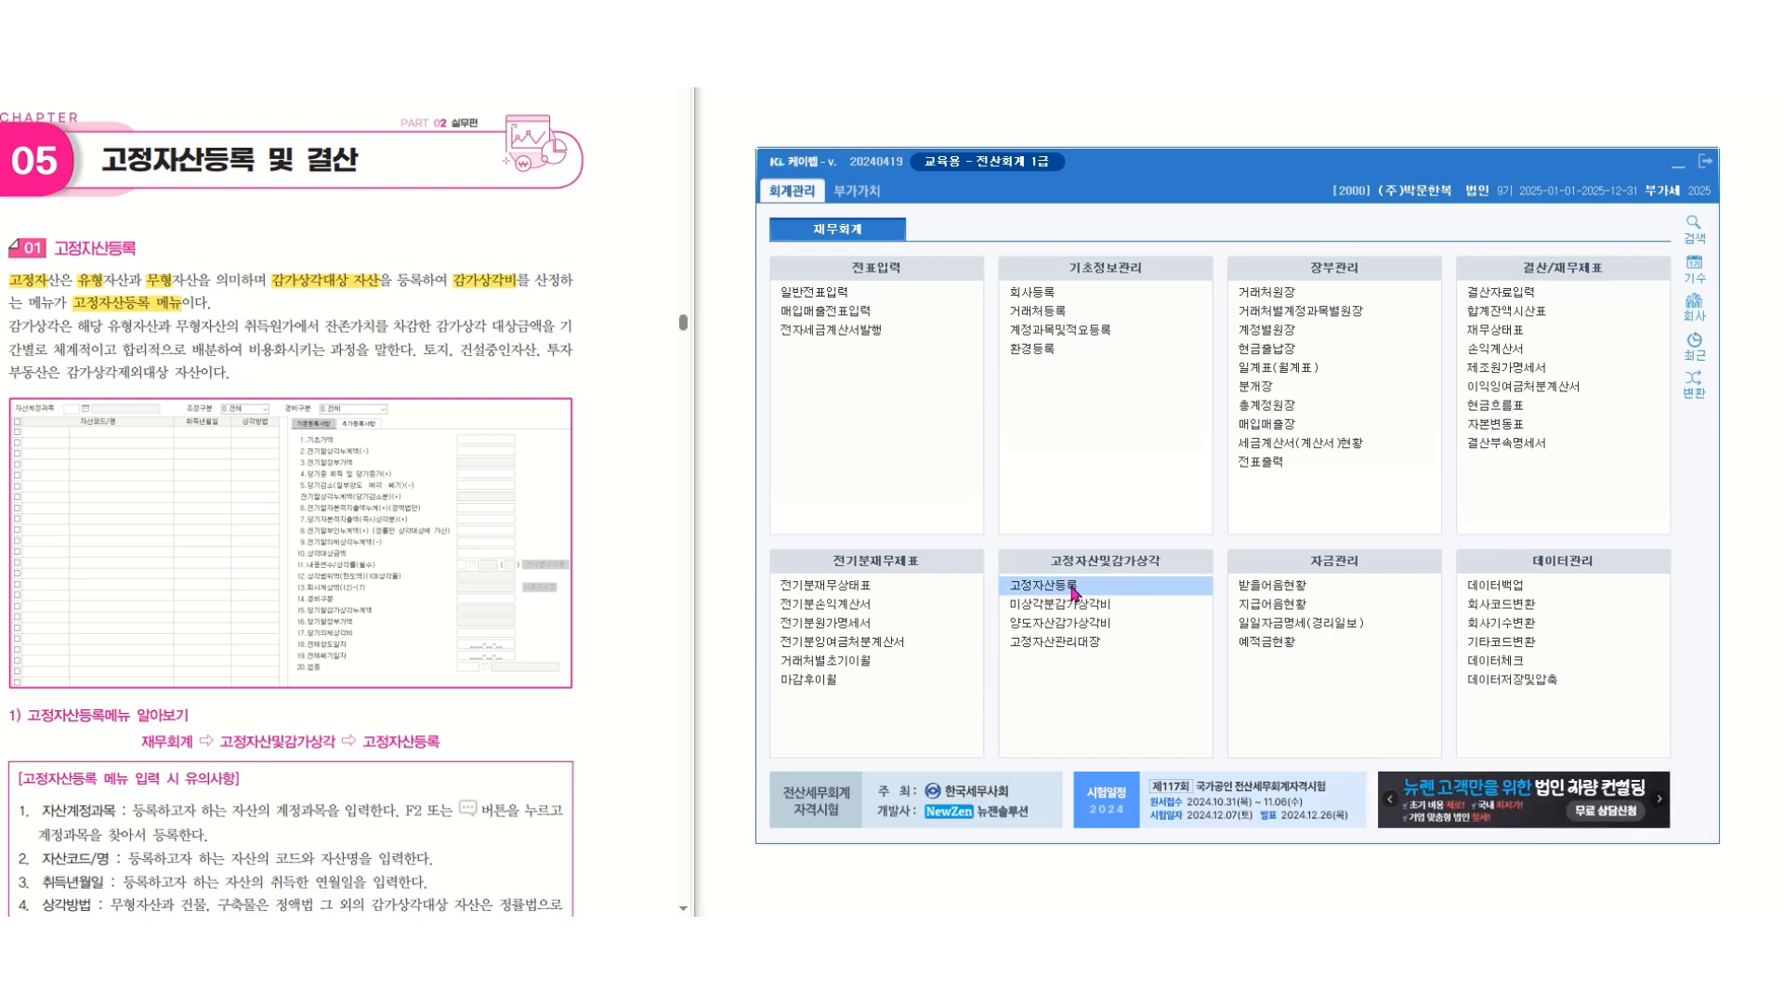
left_click_drag(676, 64, 1196, 136)
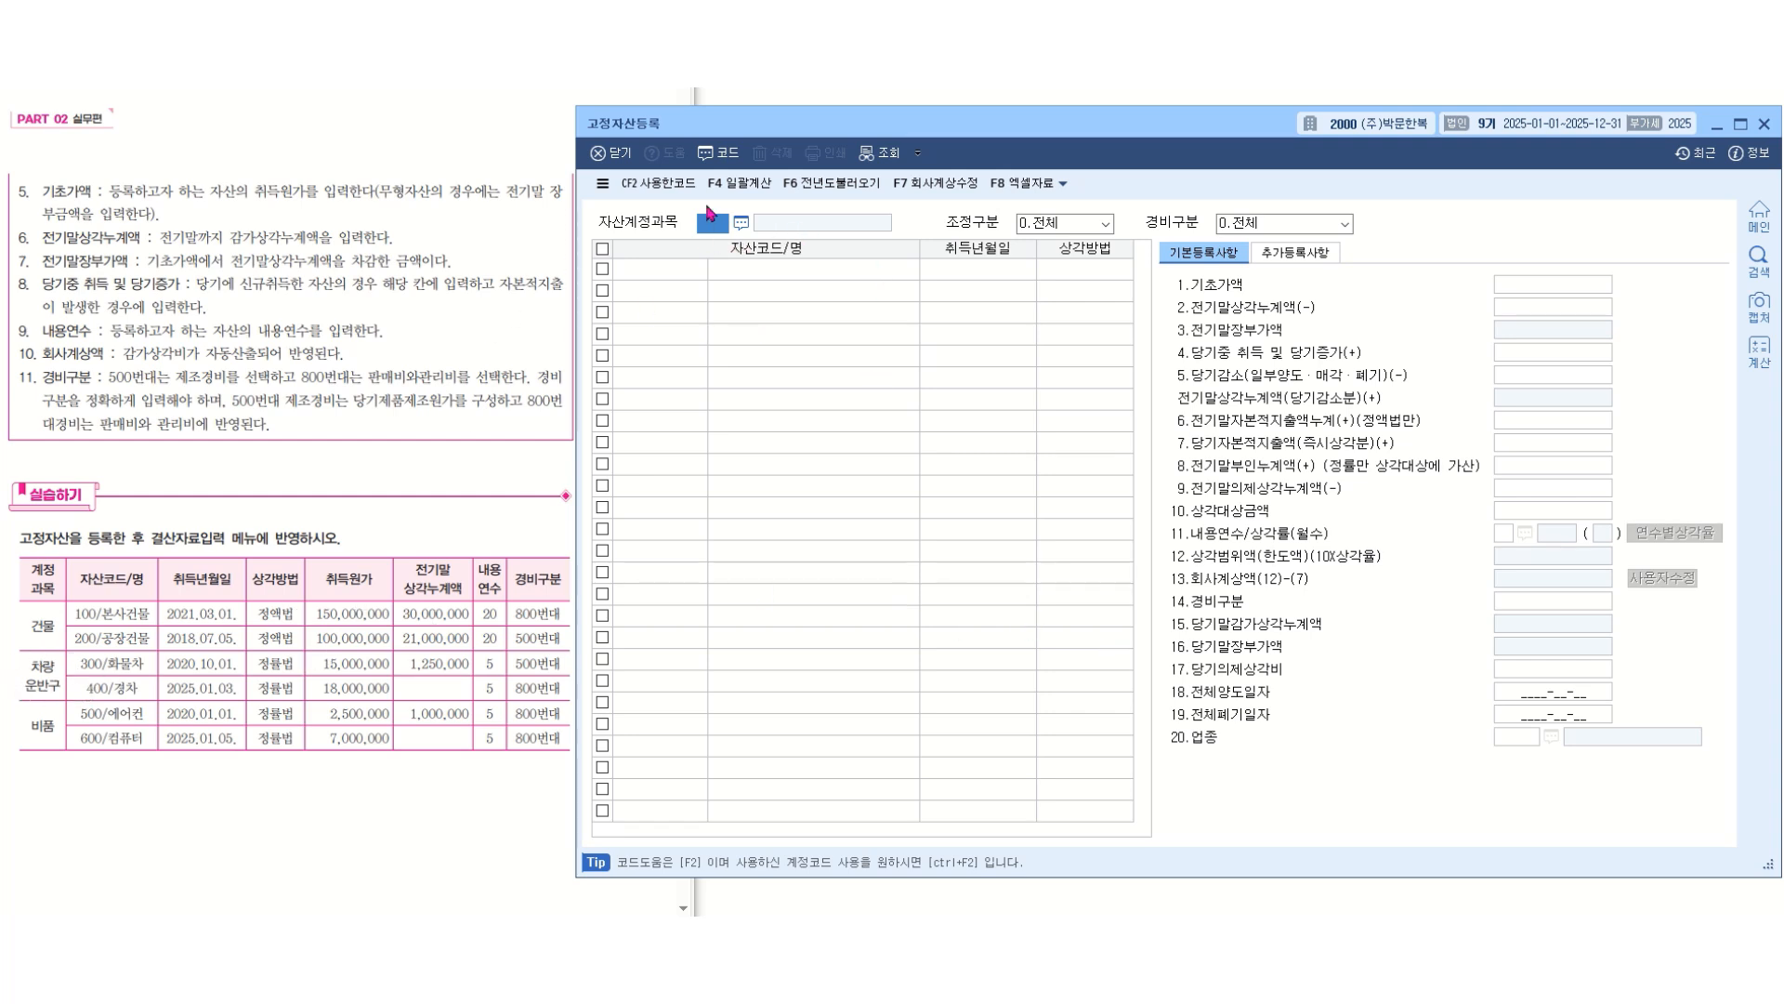
key("F2")
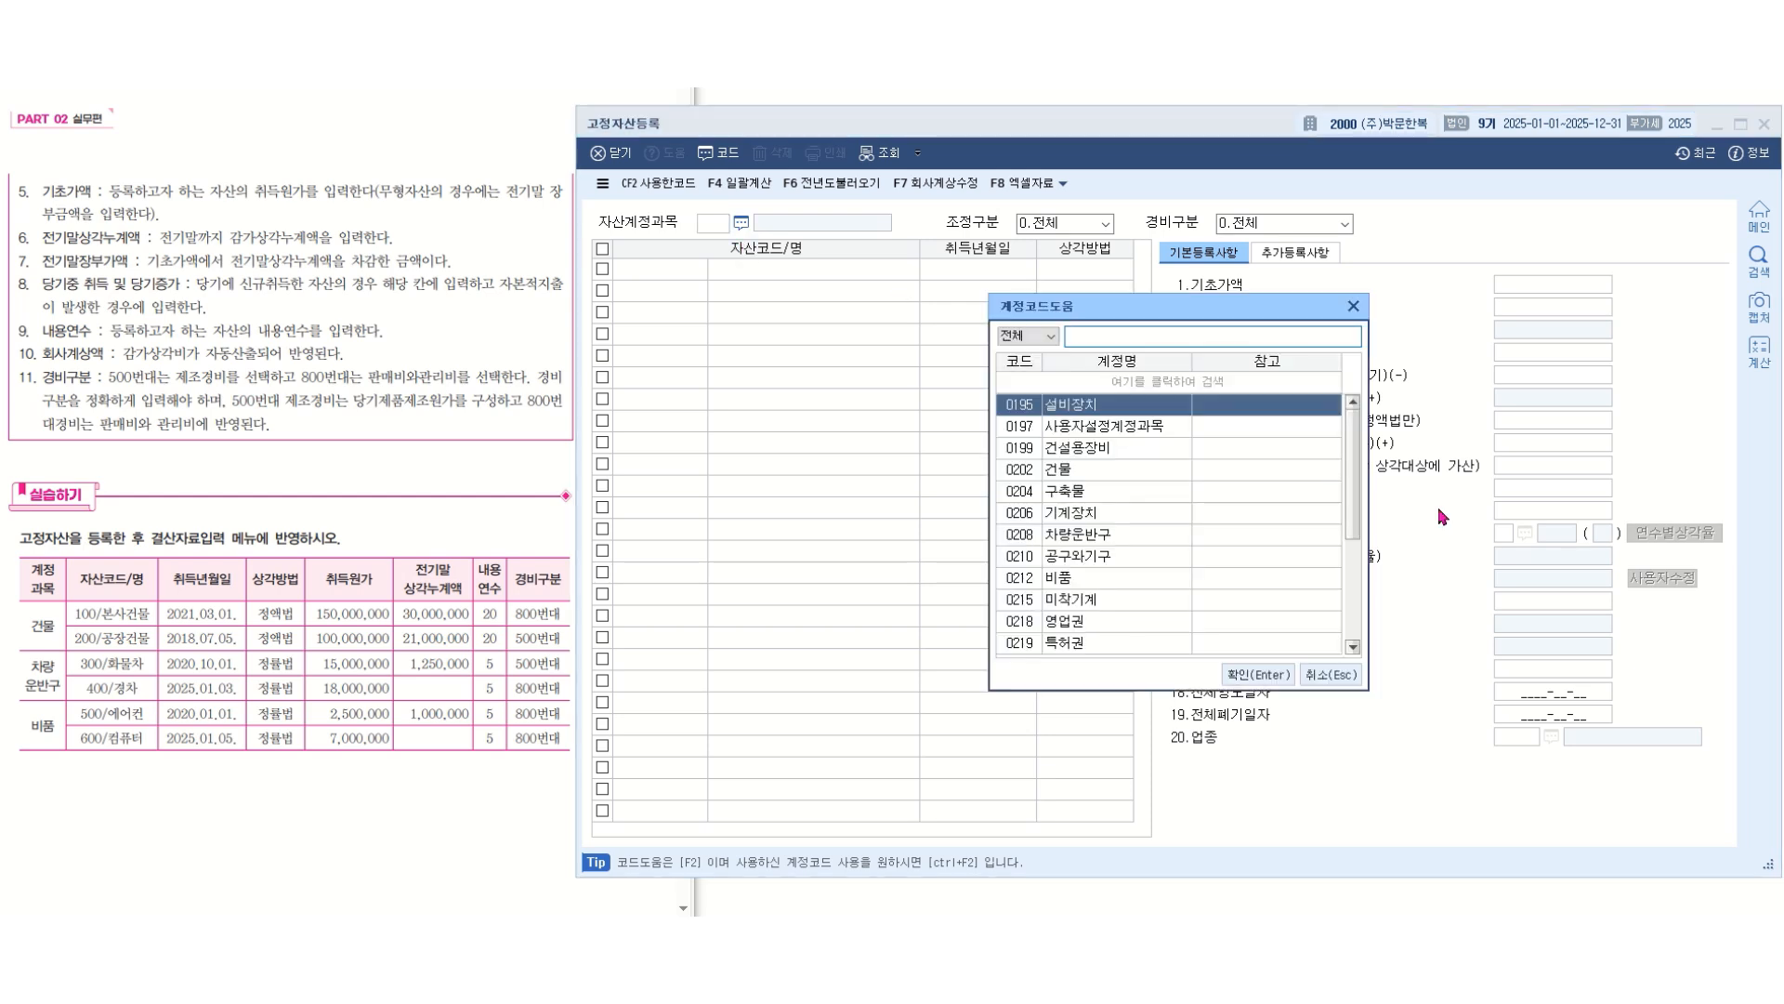
type("차량")
key("Return")
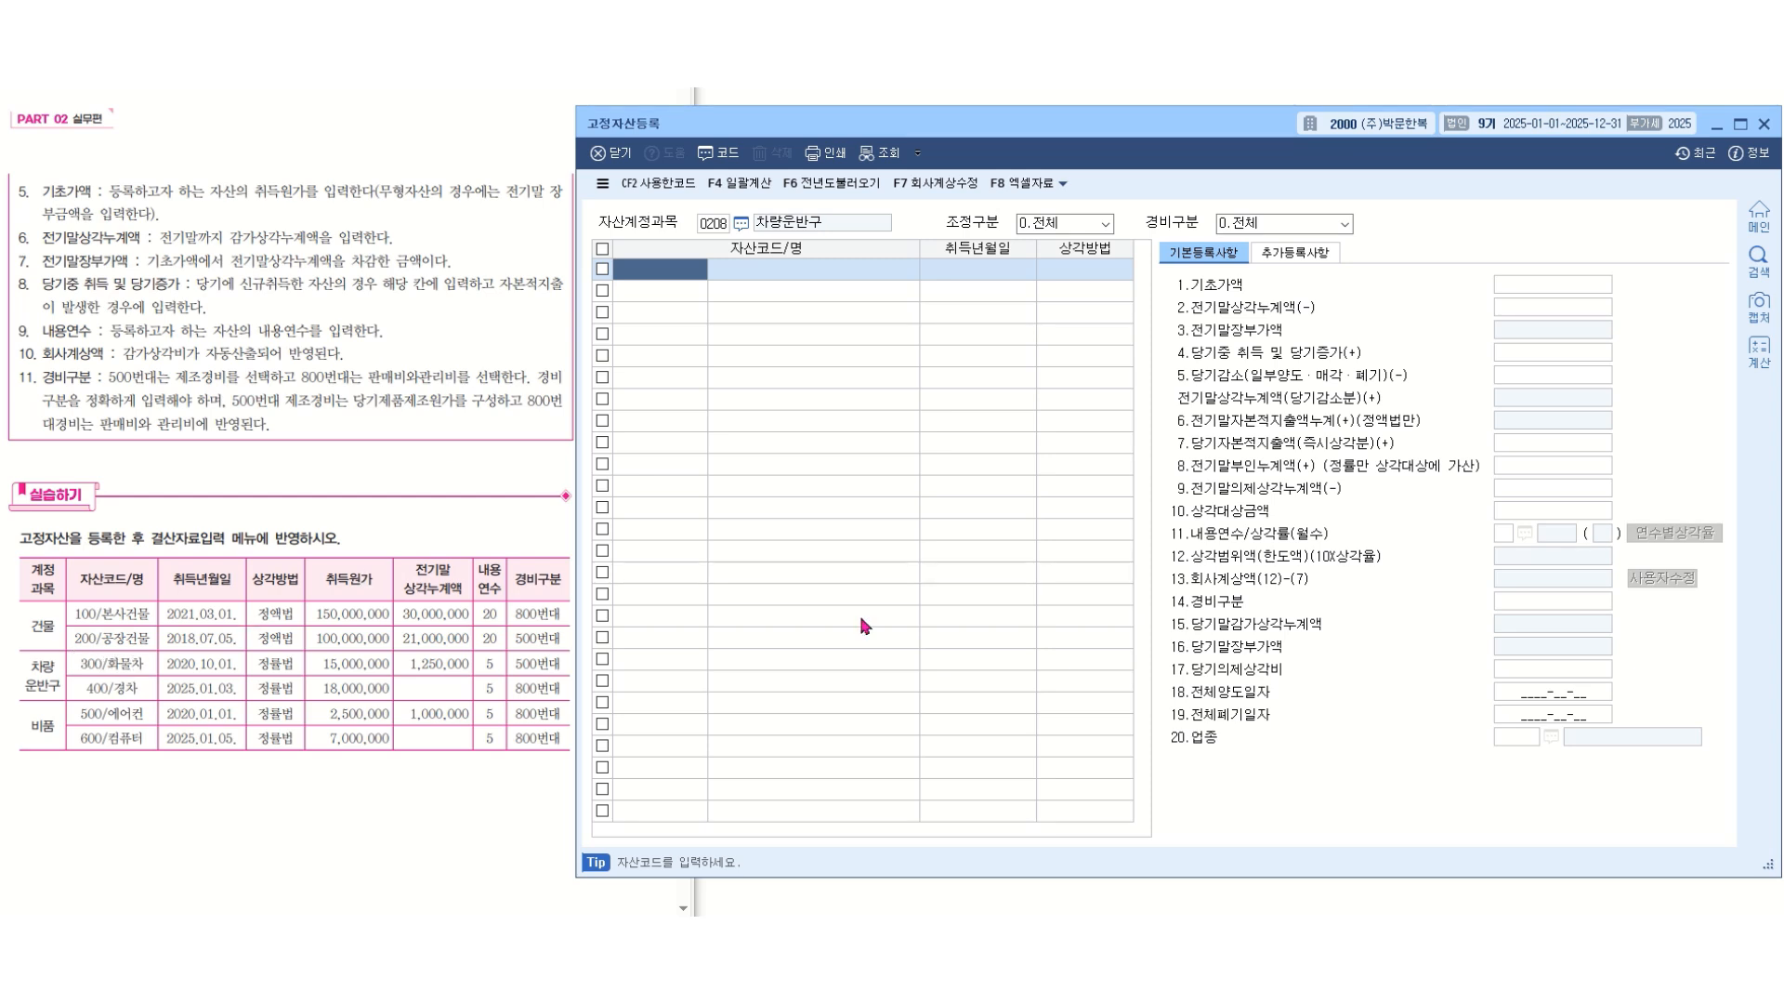
Add asset code 300 named 화물차 with the acquisition date 2020-10-01.
type("300")
key("Return")
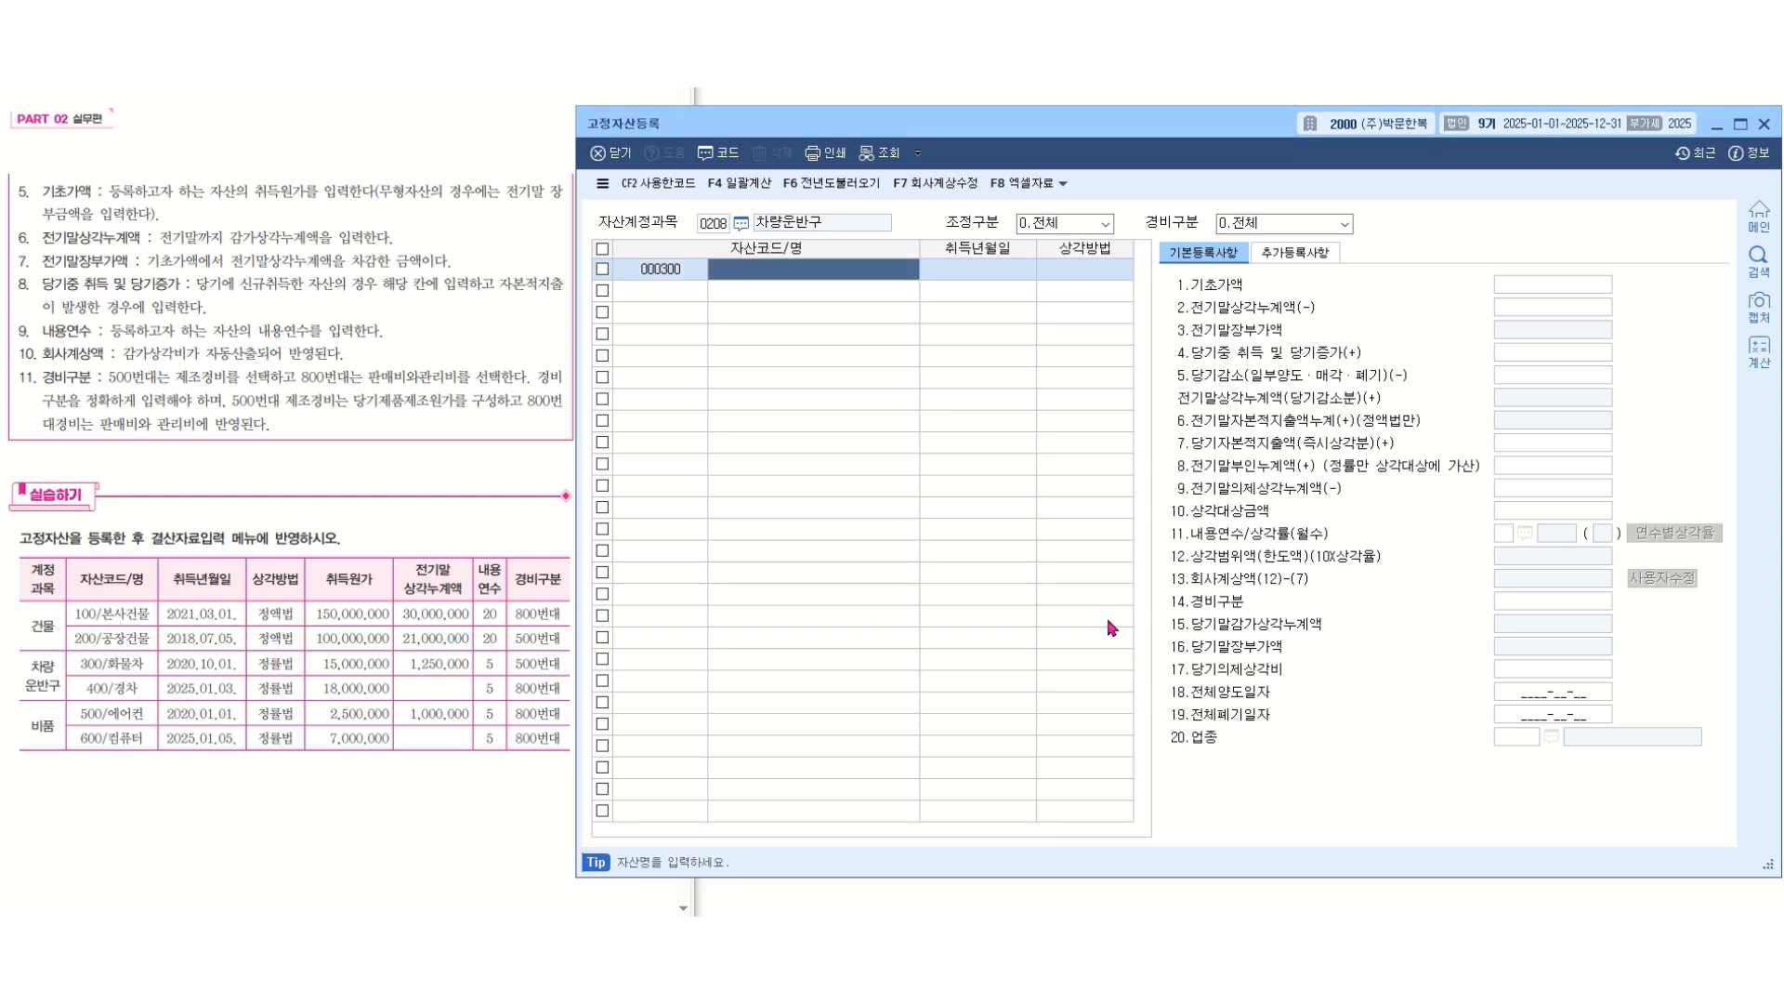
type("화물차")
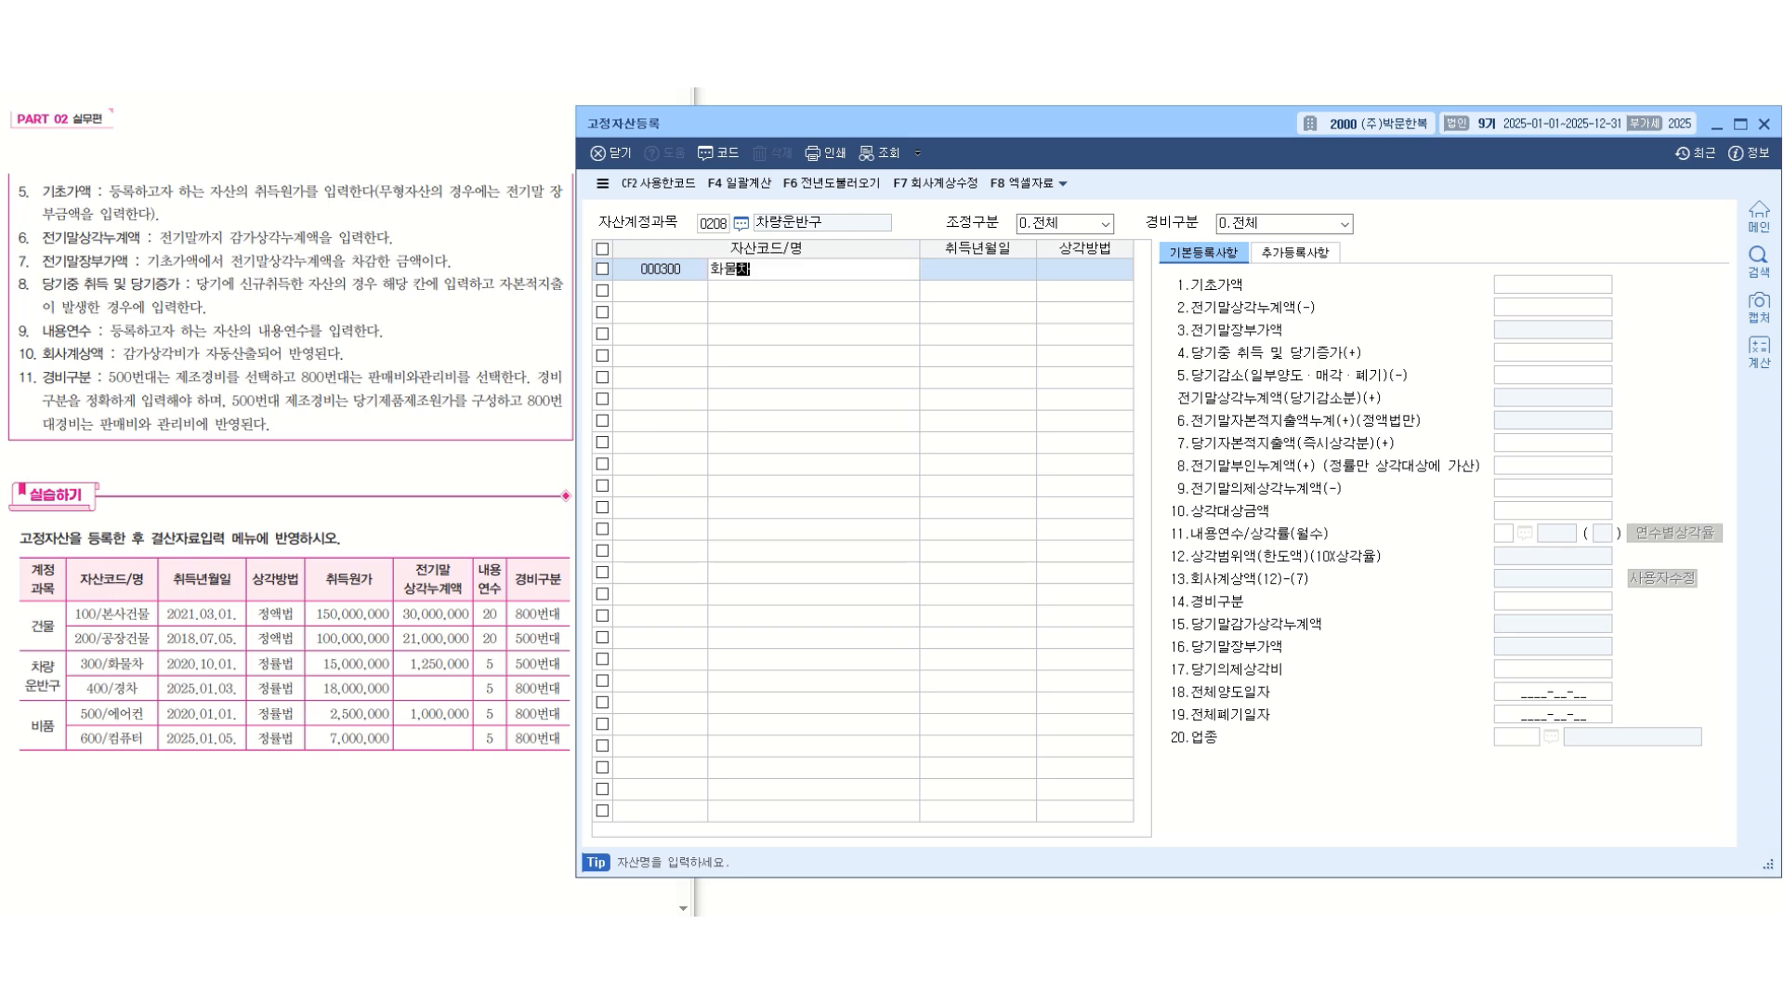
key("Return")
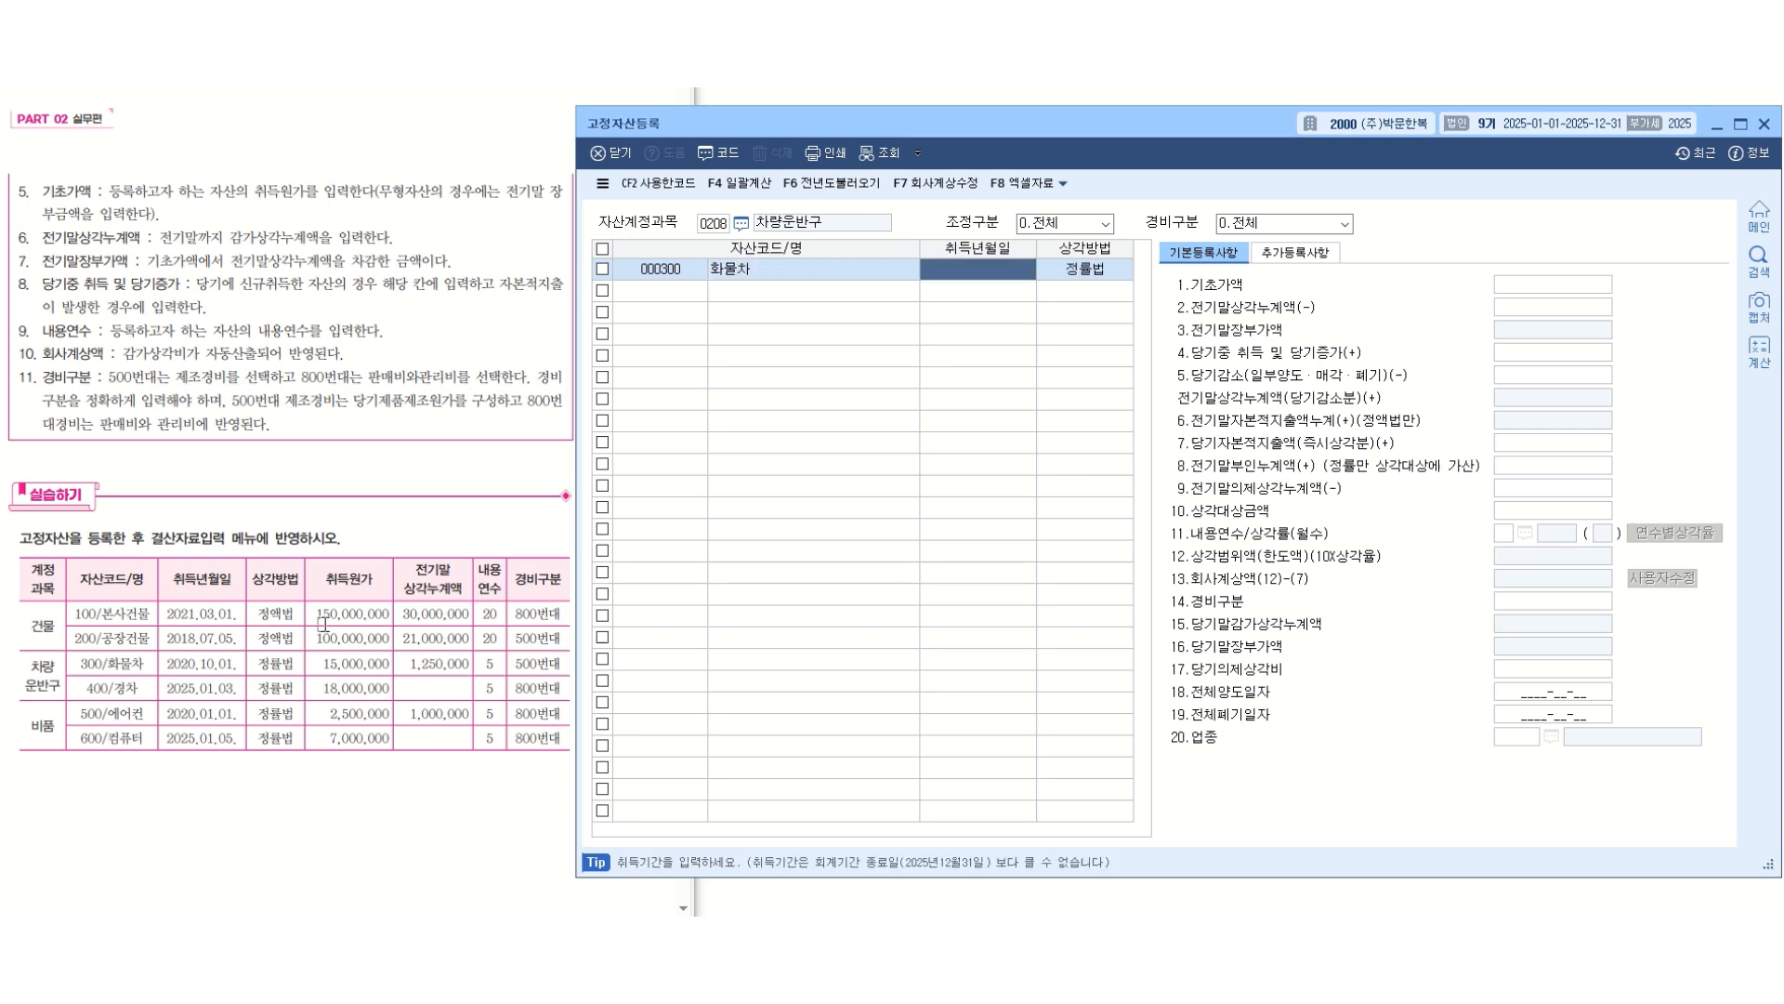
type("2")
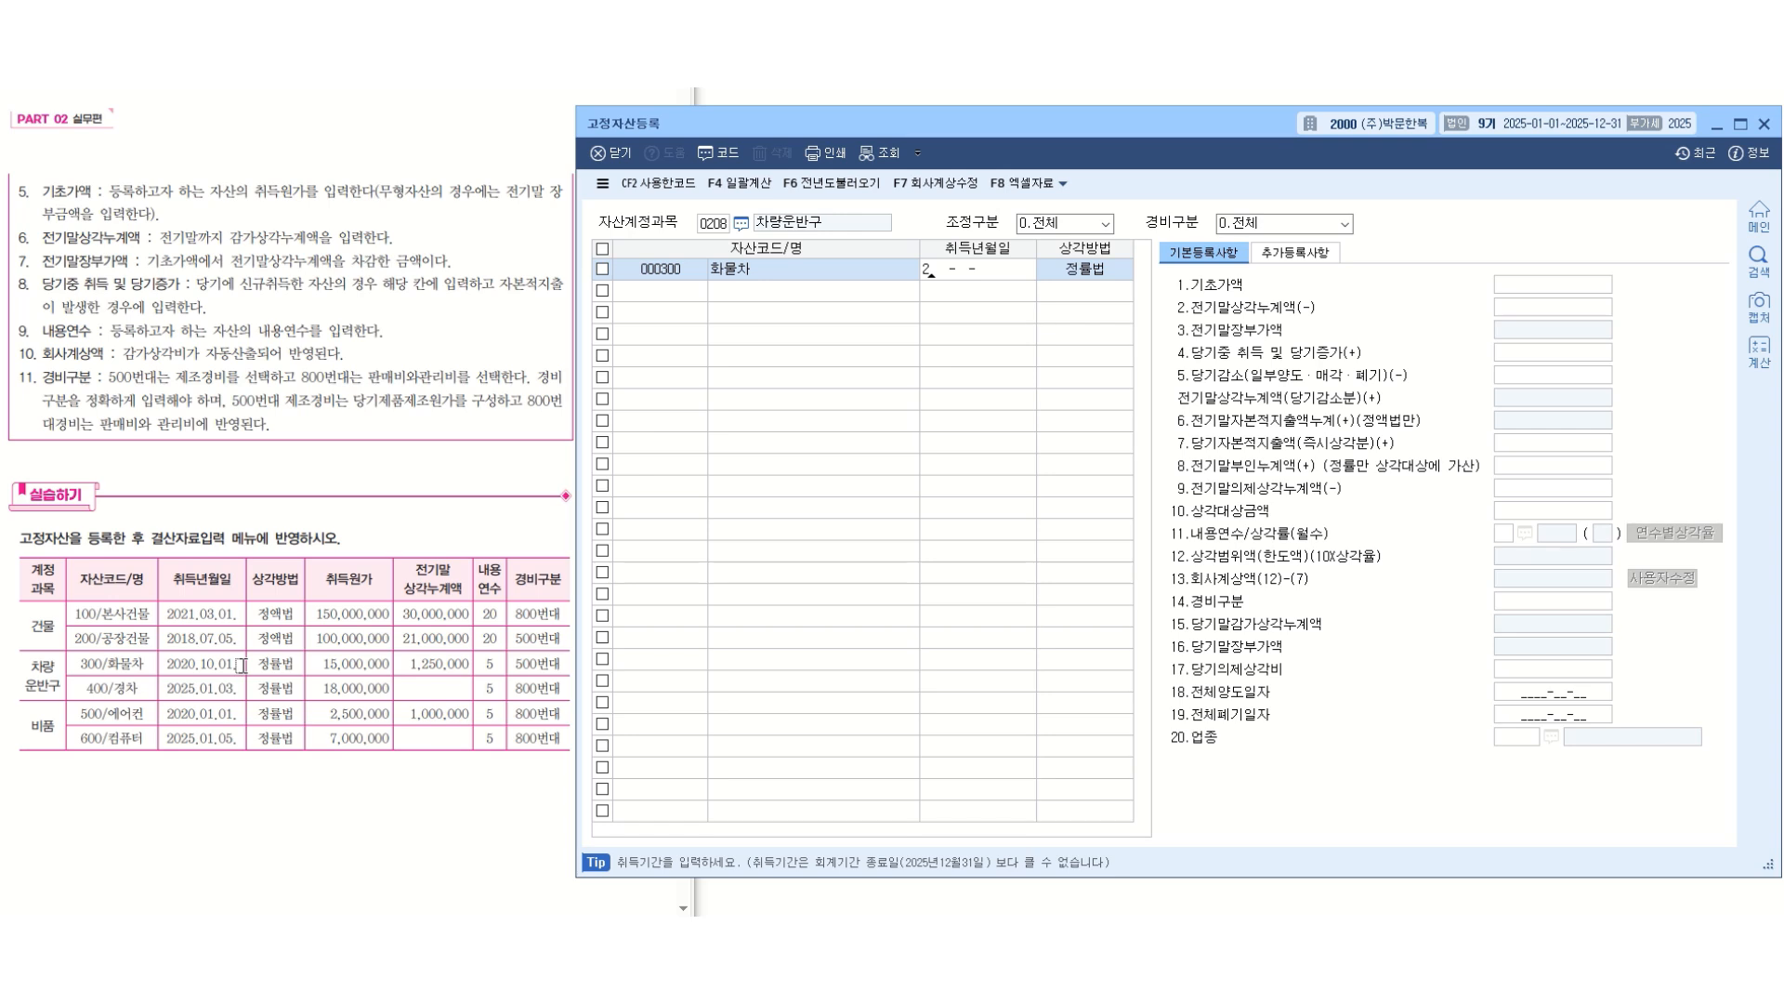
type("020-10-01")
key("Return")
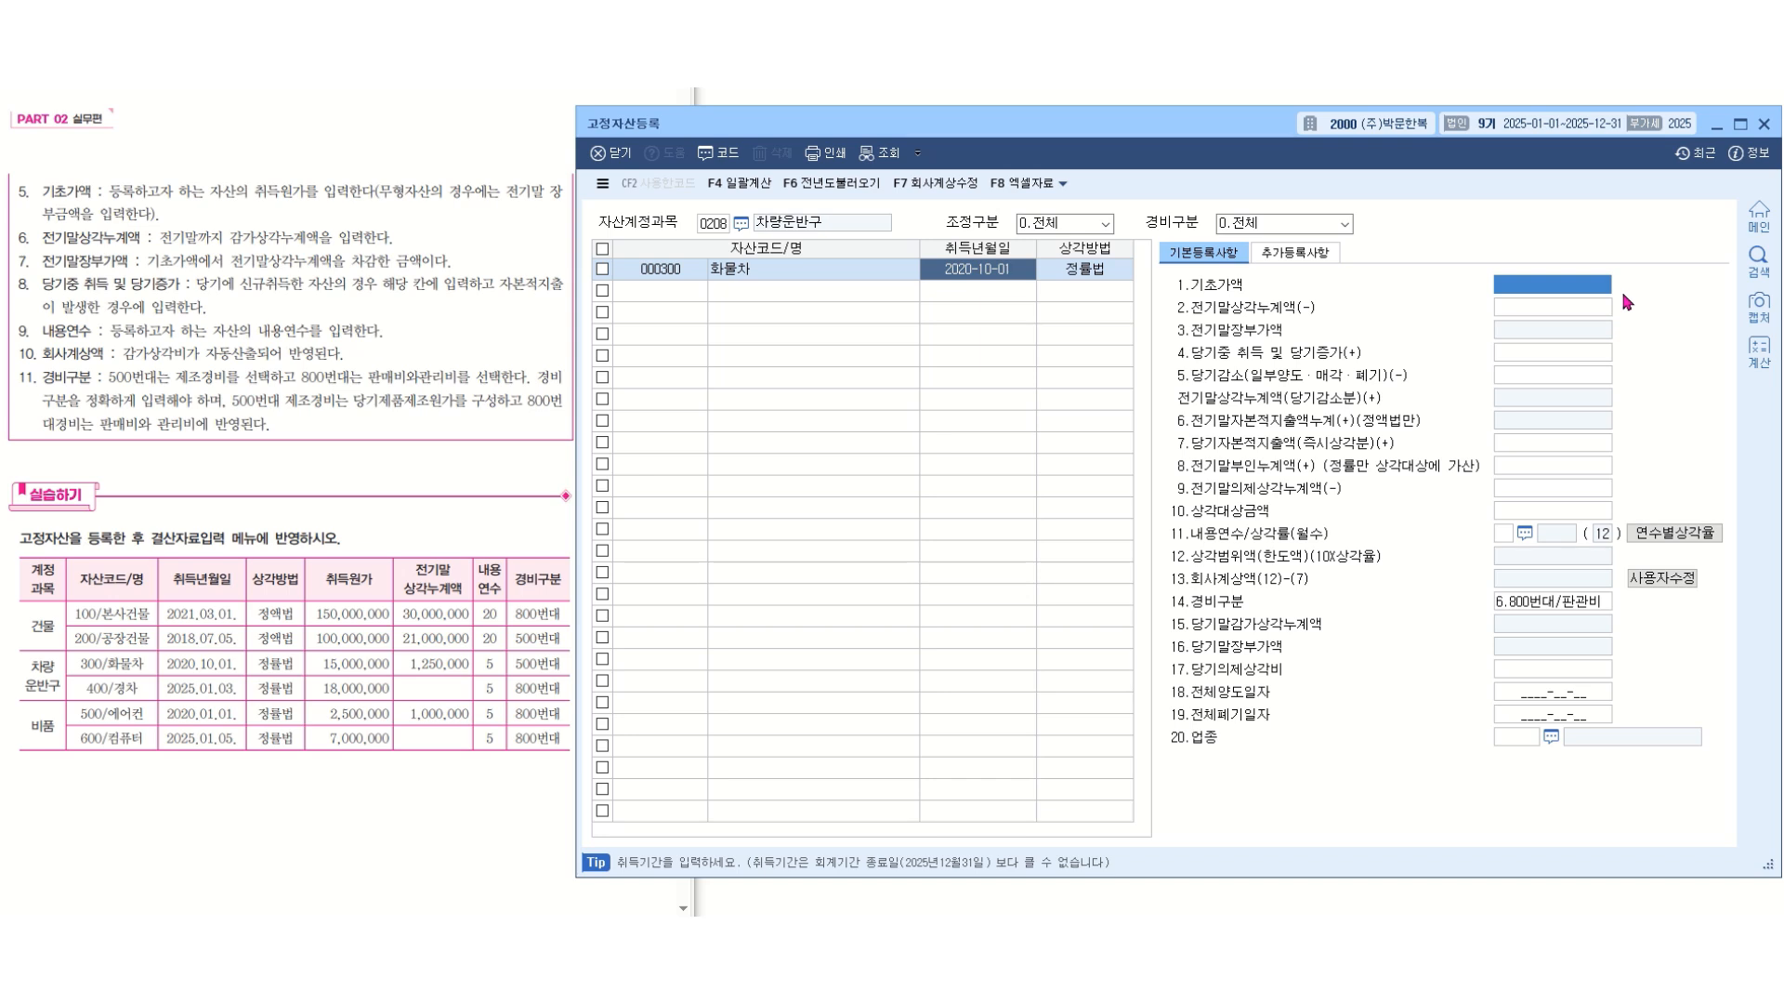
Set 화물차's 기초가액 to 15,000,000 and its 전기말상각누계액 to 1,250,000.
type("15000000")
key("Return")
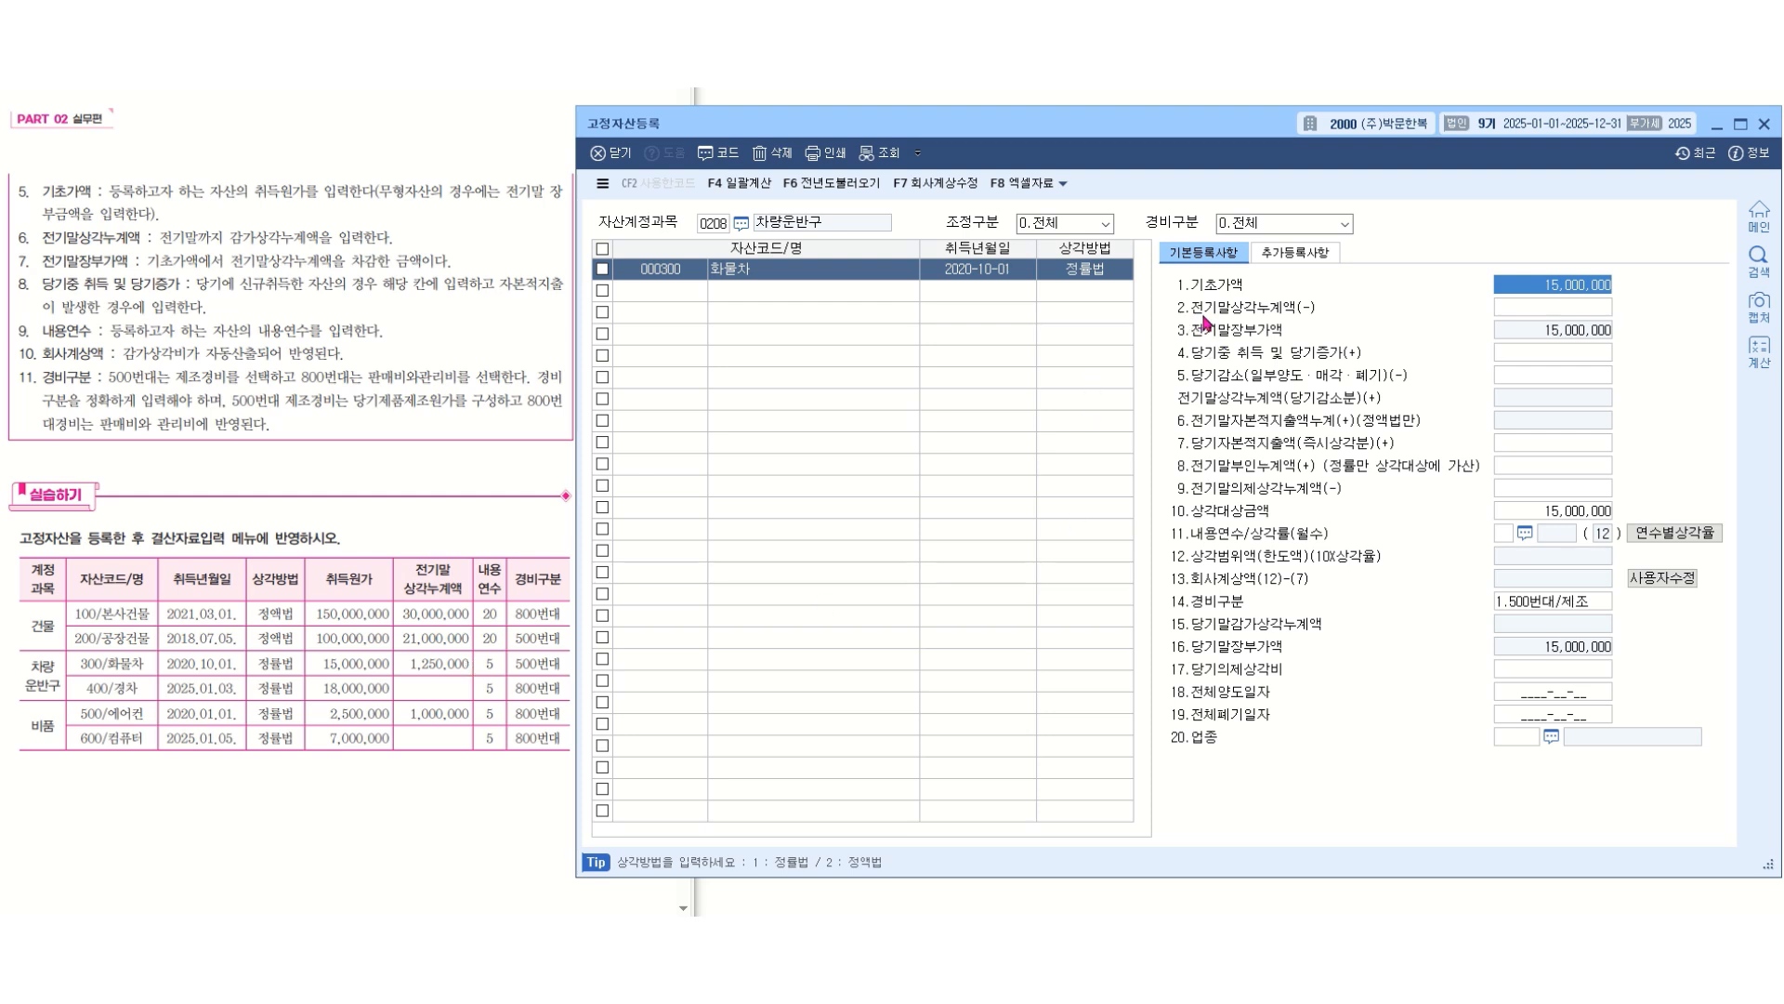
key("Return")
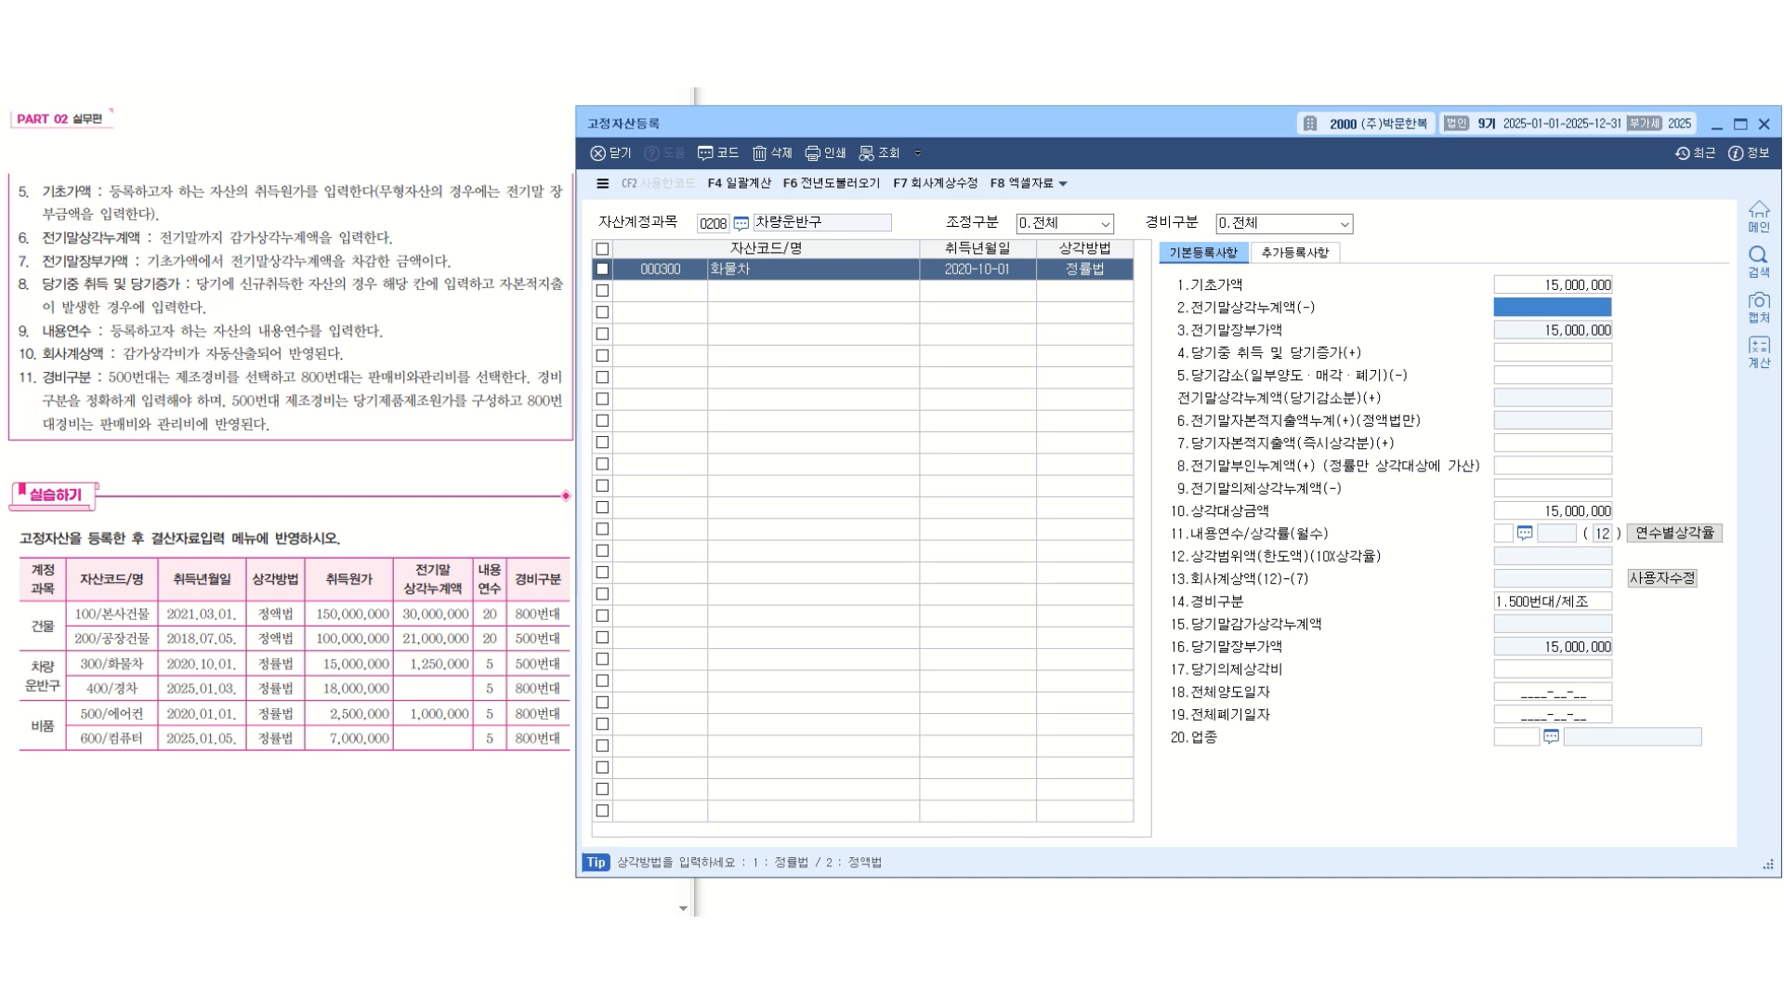
type("1250000")
key("Return")
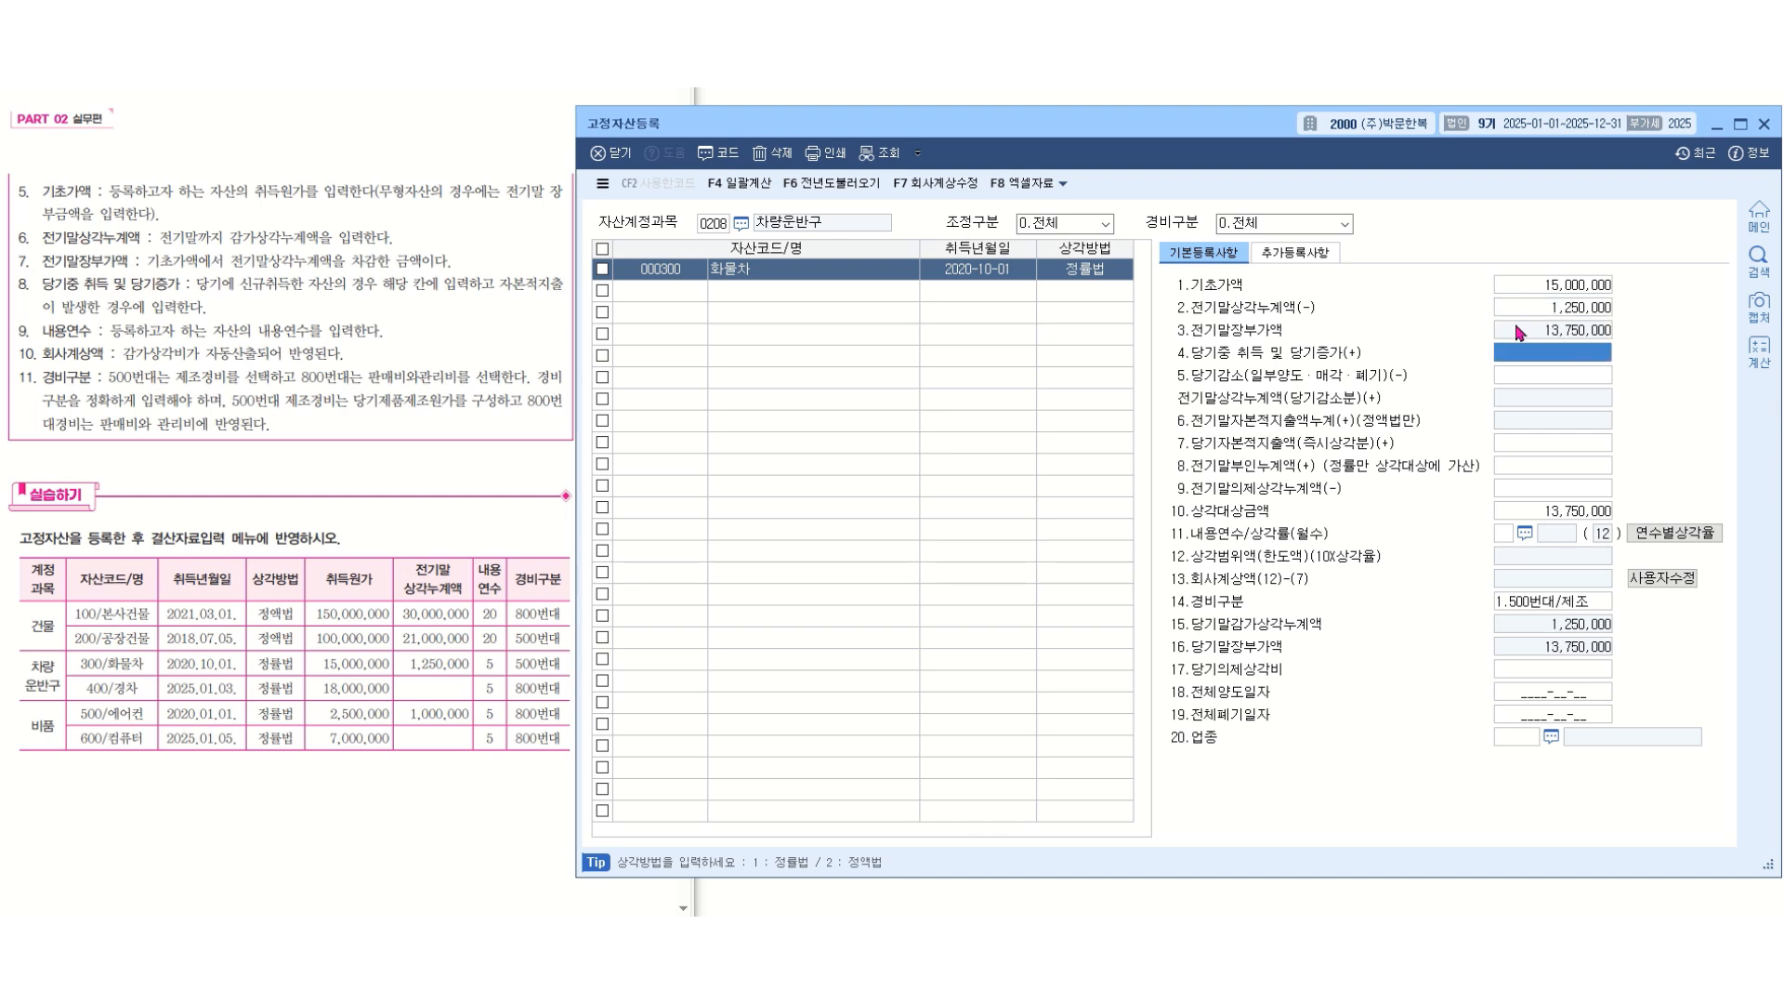
Set 화물차's useful life to 5 years, accept 500번대/제조 as its expense category, and finish the record.
left_click(1506, 534)
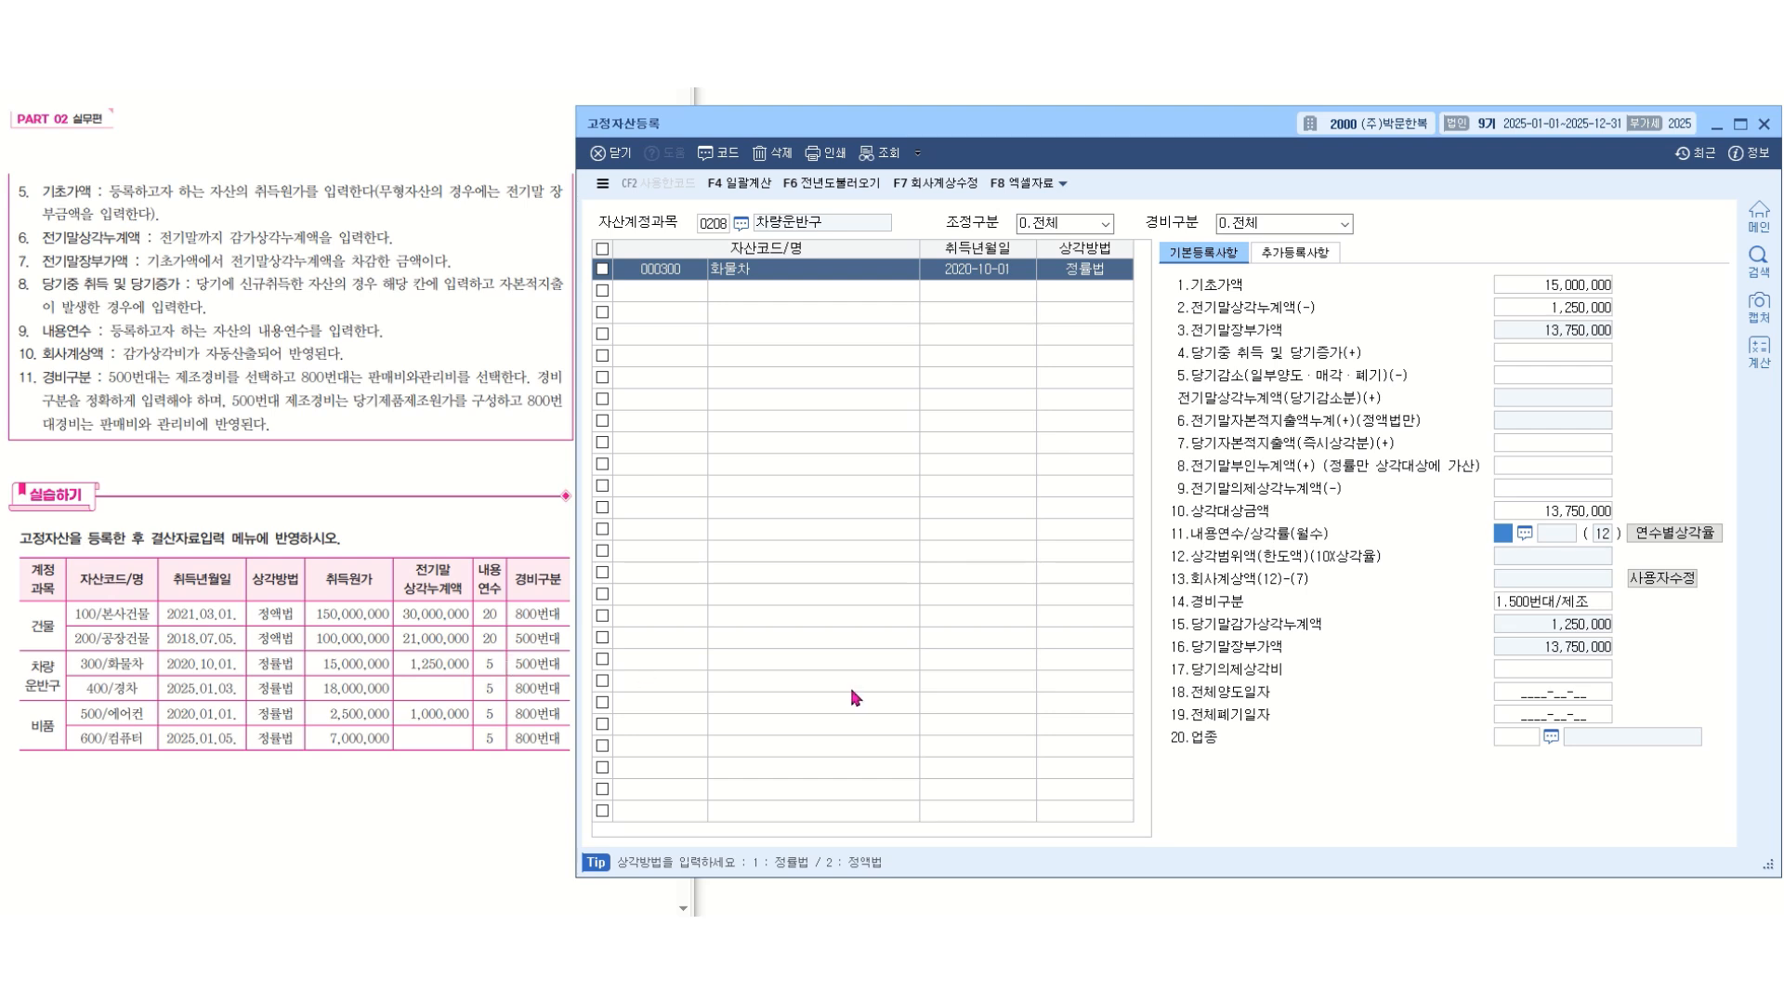
type("5")
key("Return")
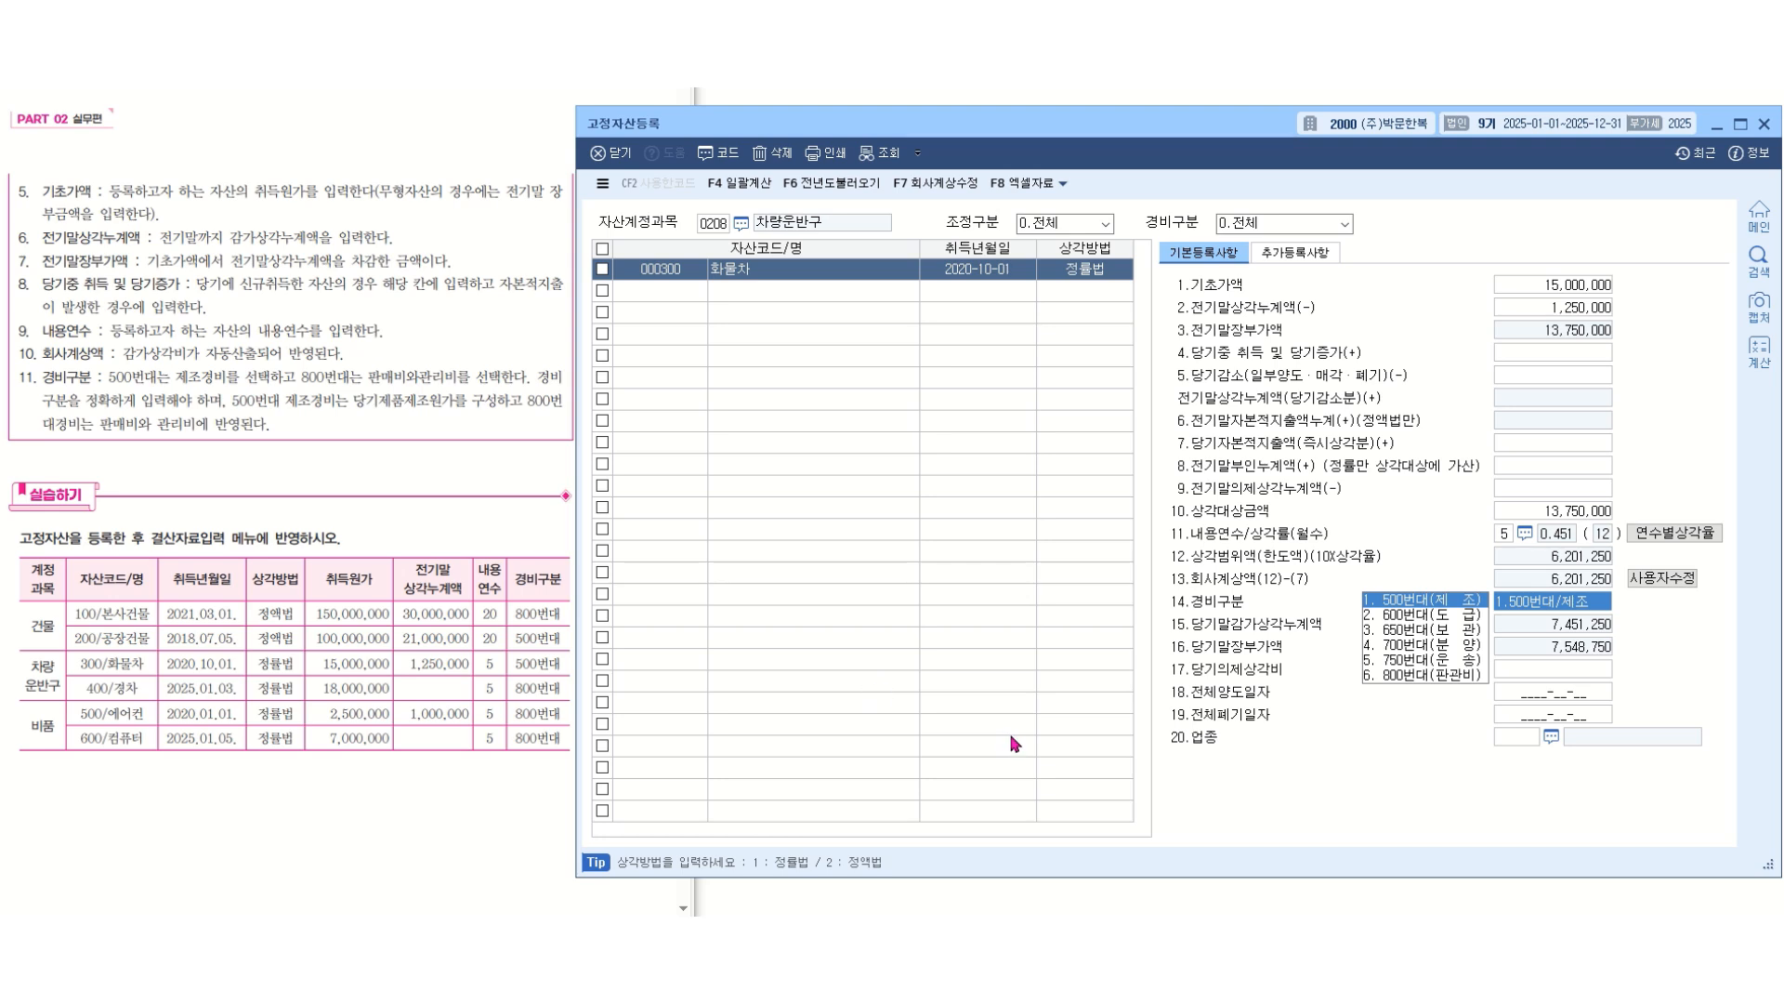
key("Return")
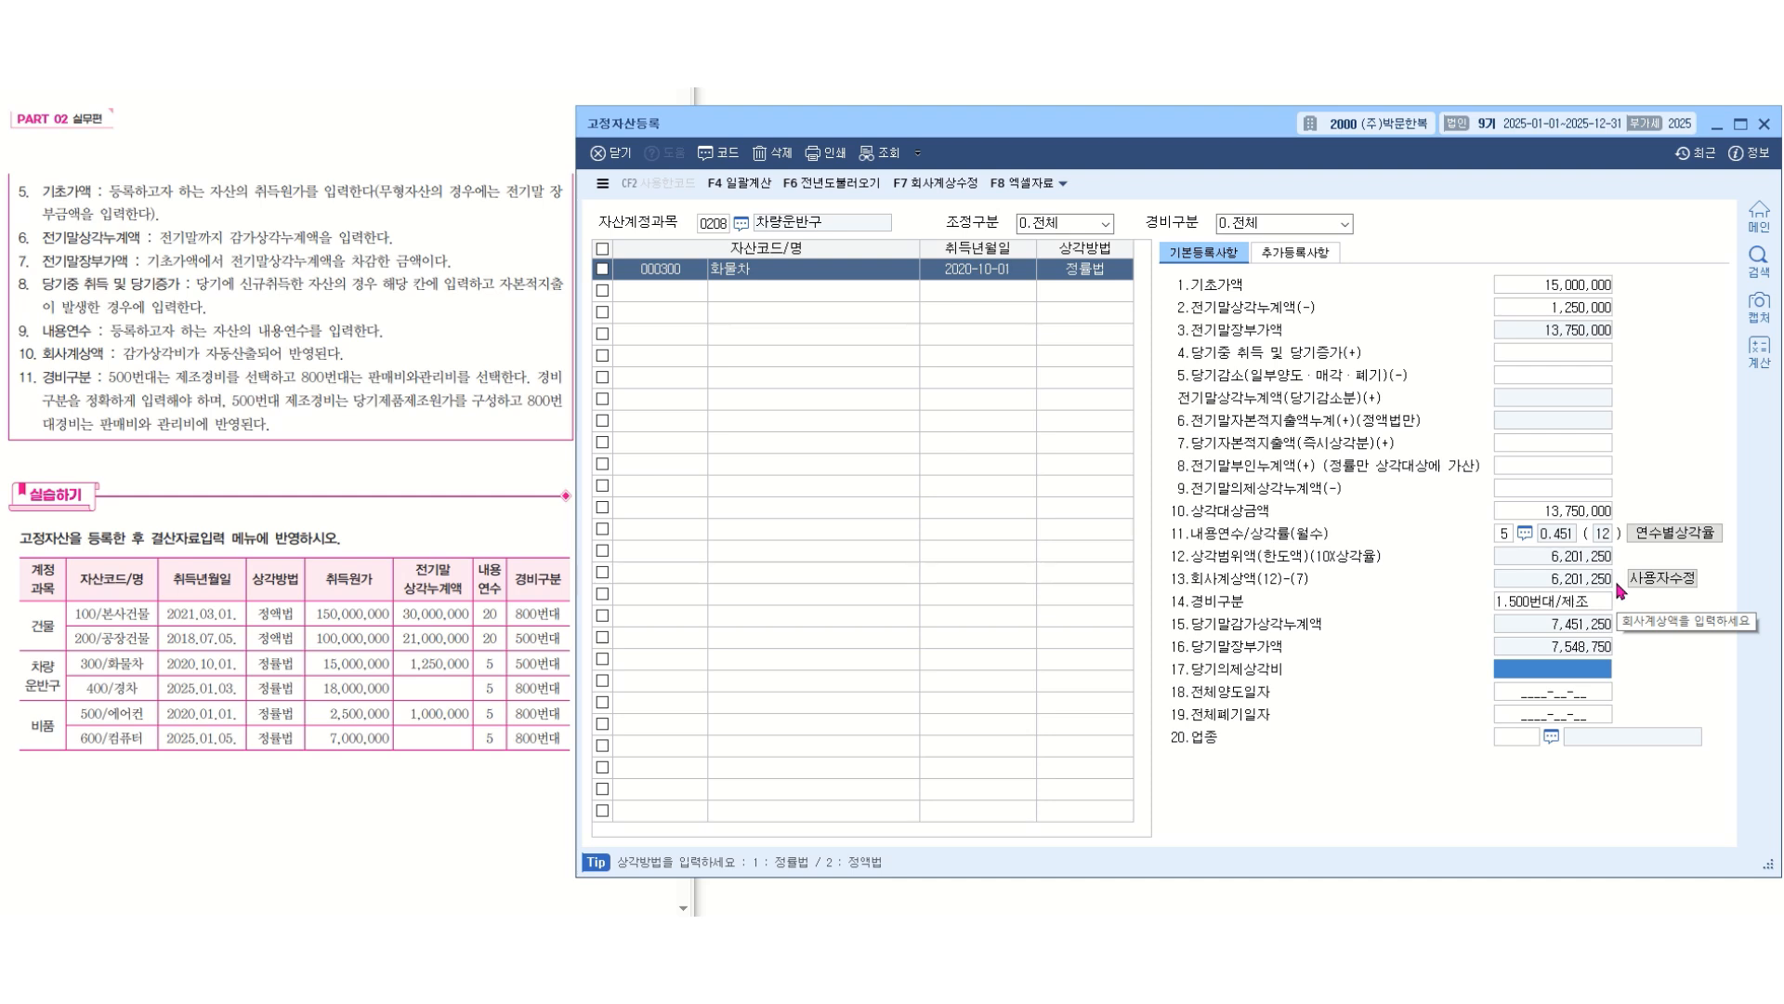
key("Return")
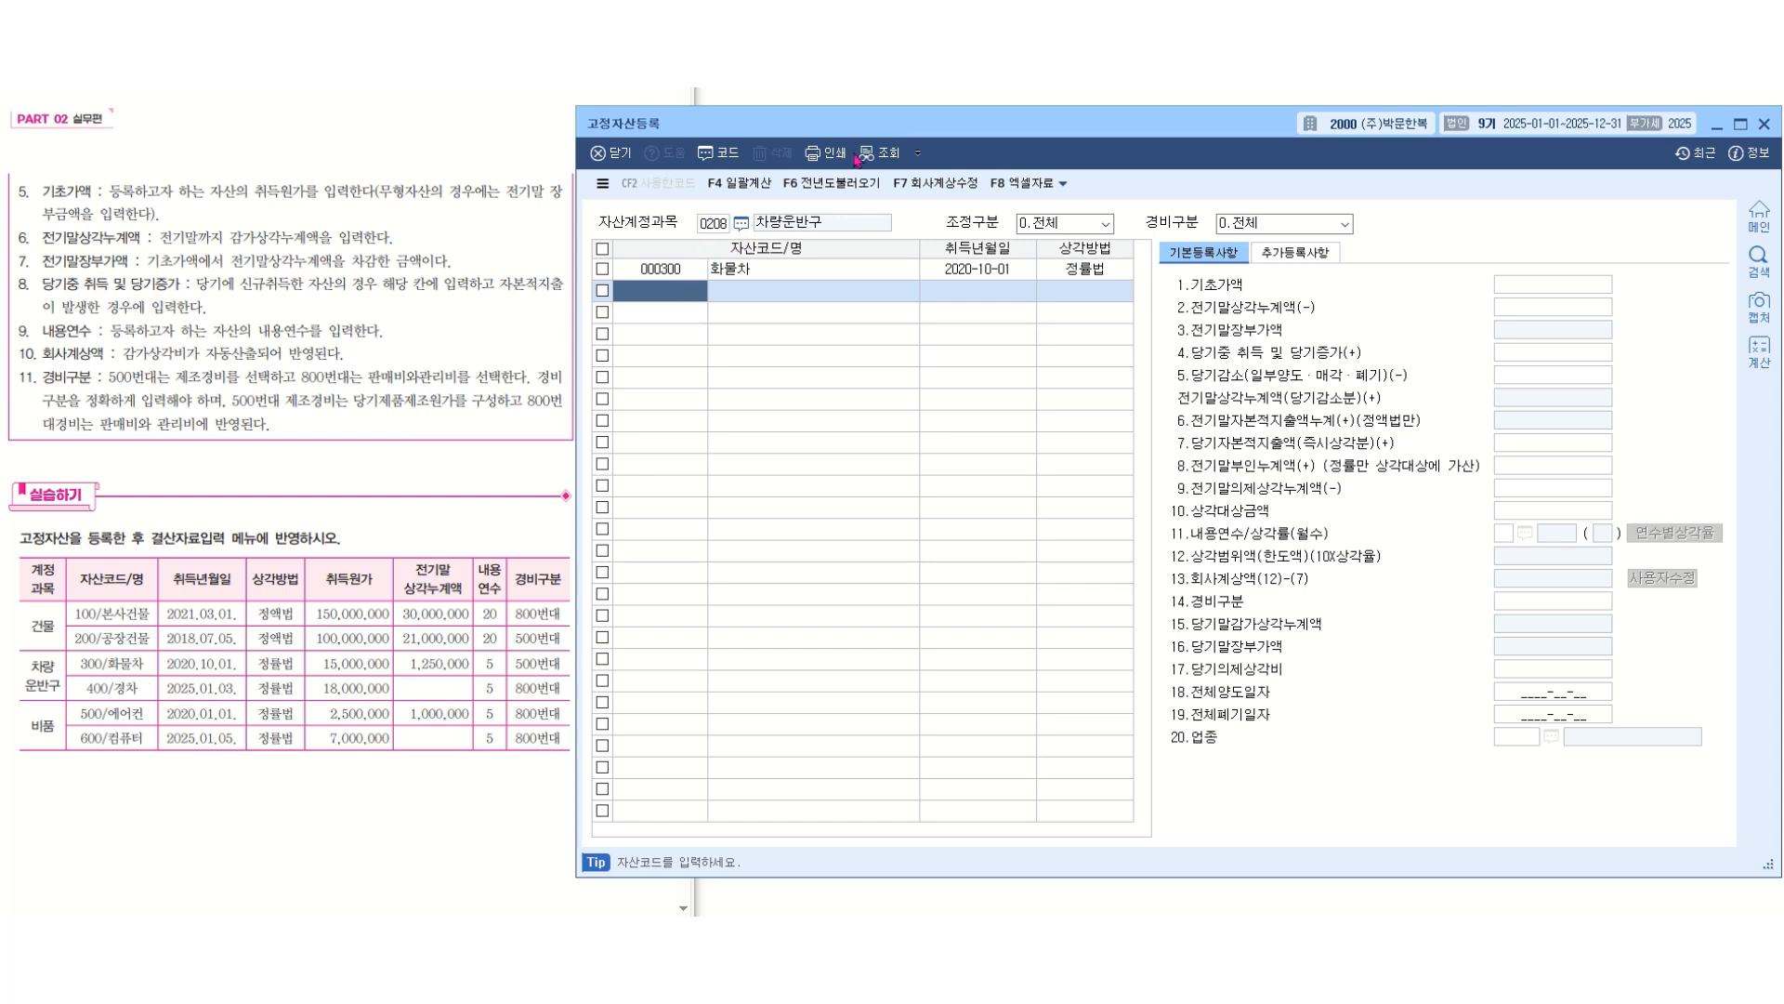
Add asset code 400 named 경차 with the acquisition date 2025-01-03.
type("400")
key("Return")
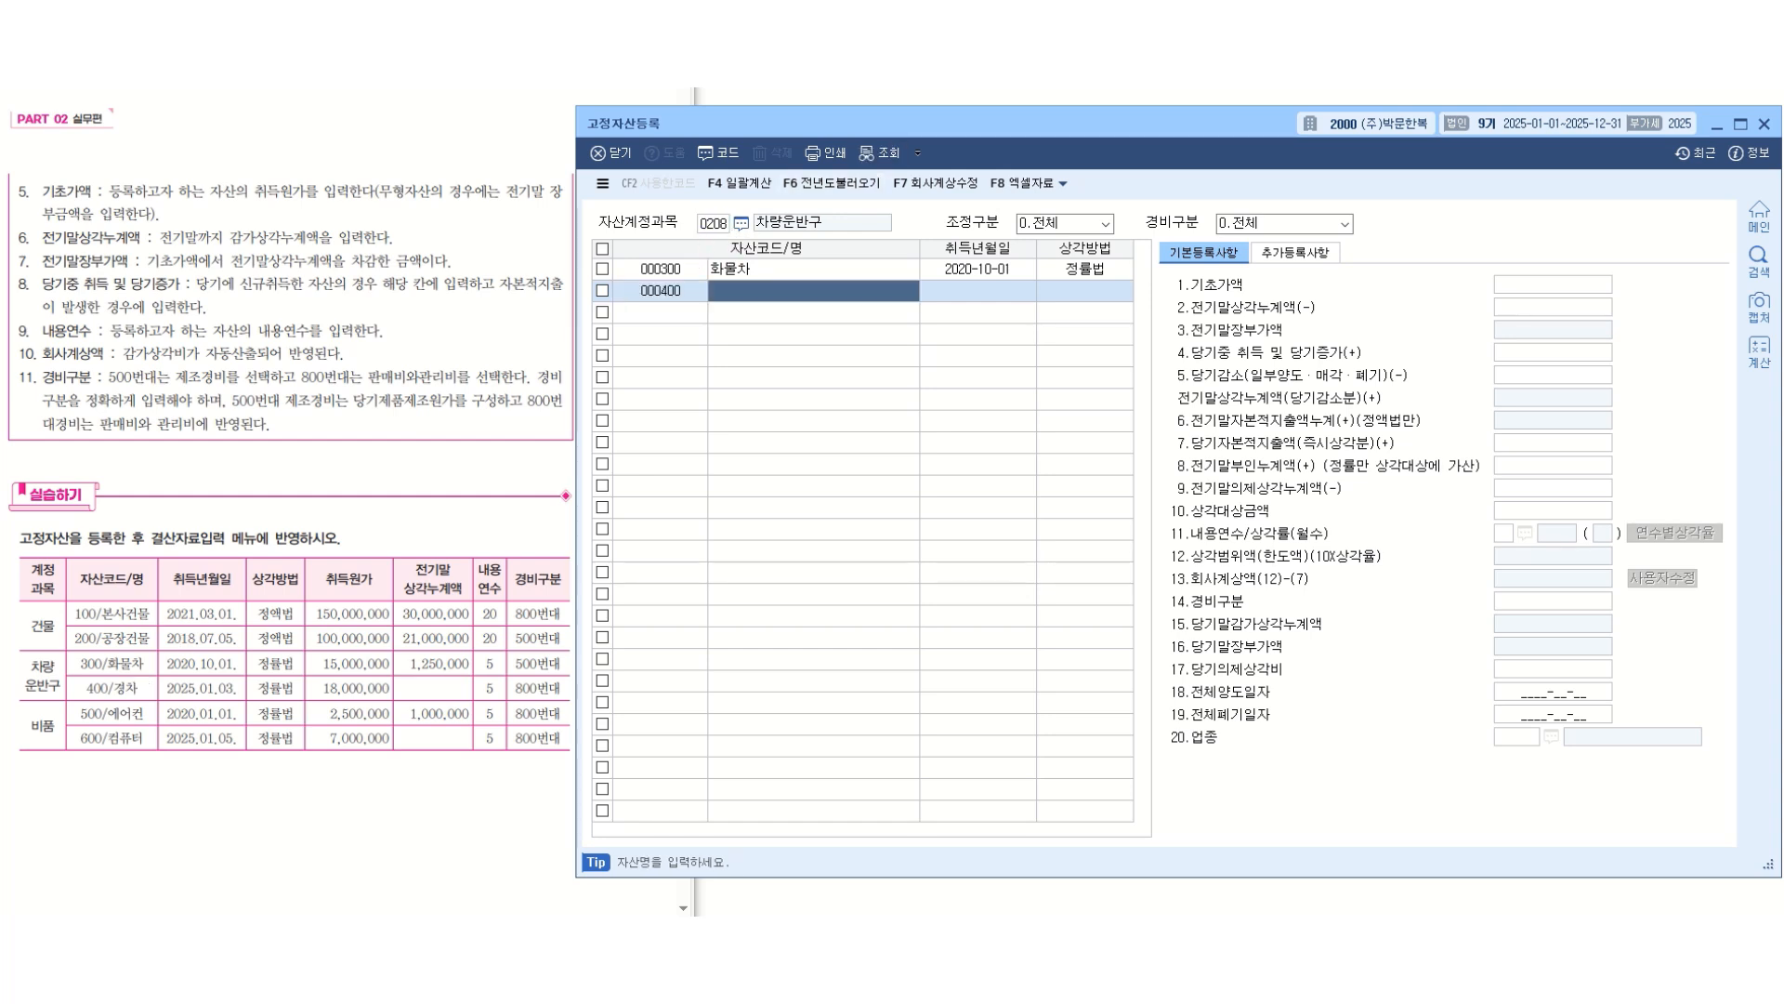
type("경차")
key("Return")
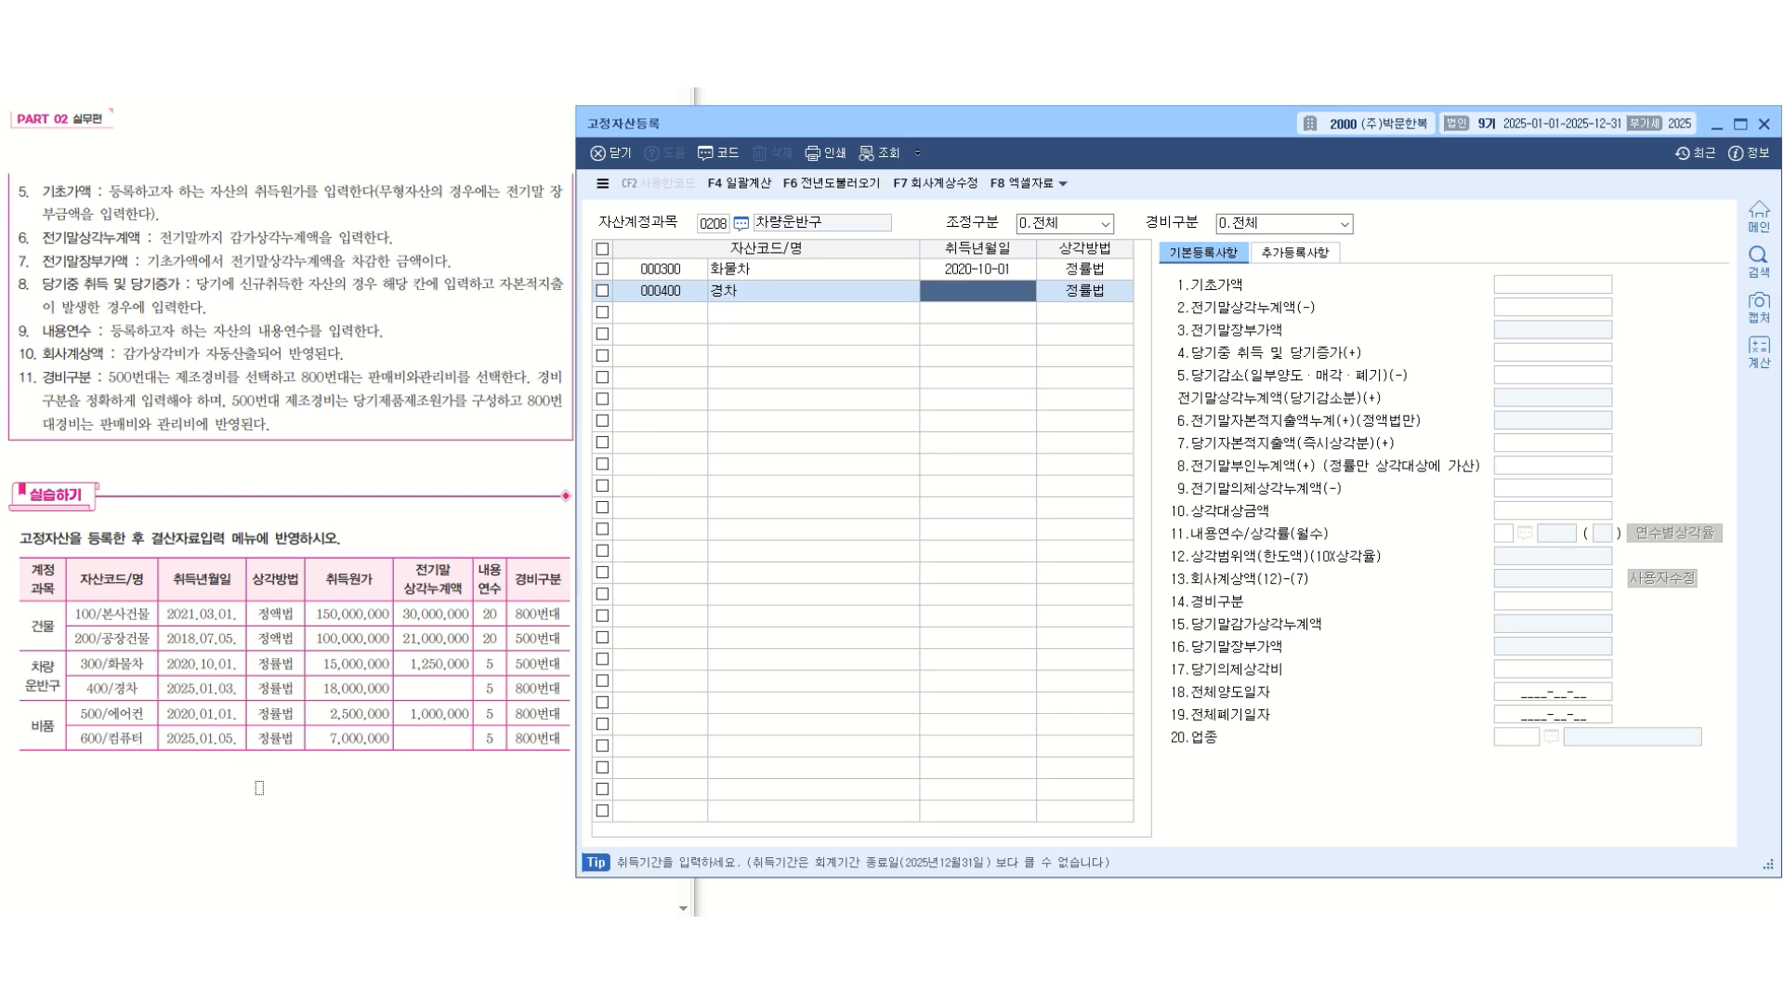
type("202")
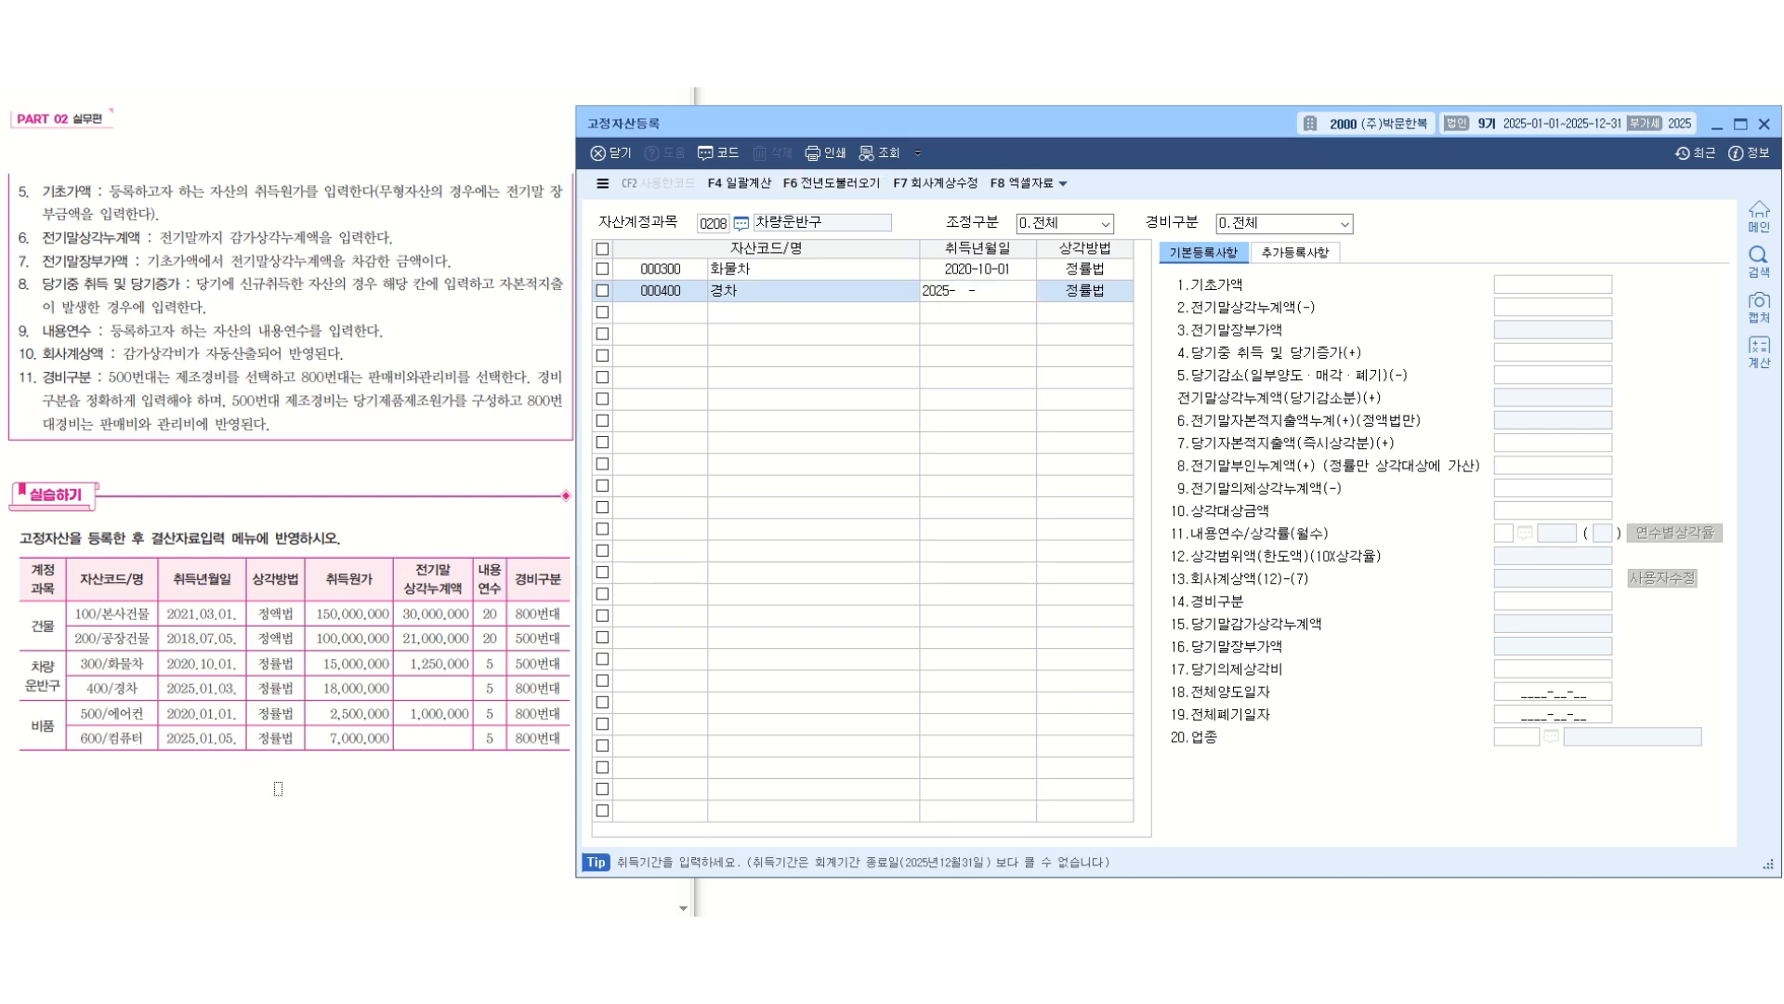
type("5-01-03")
key("Return")
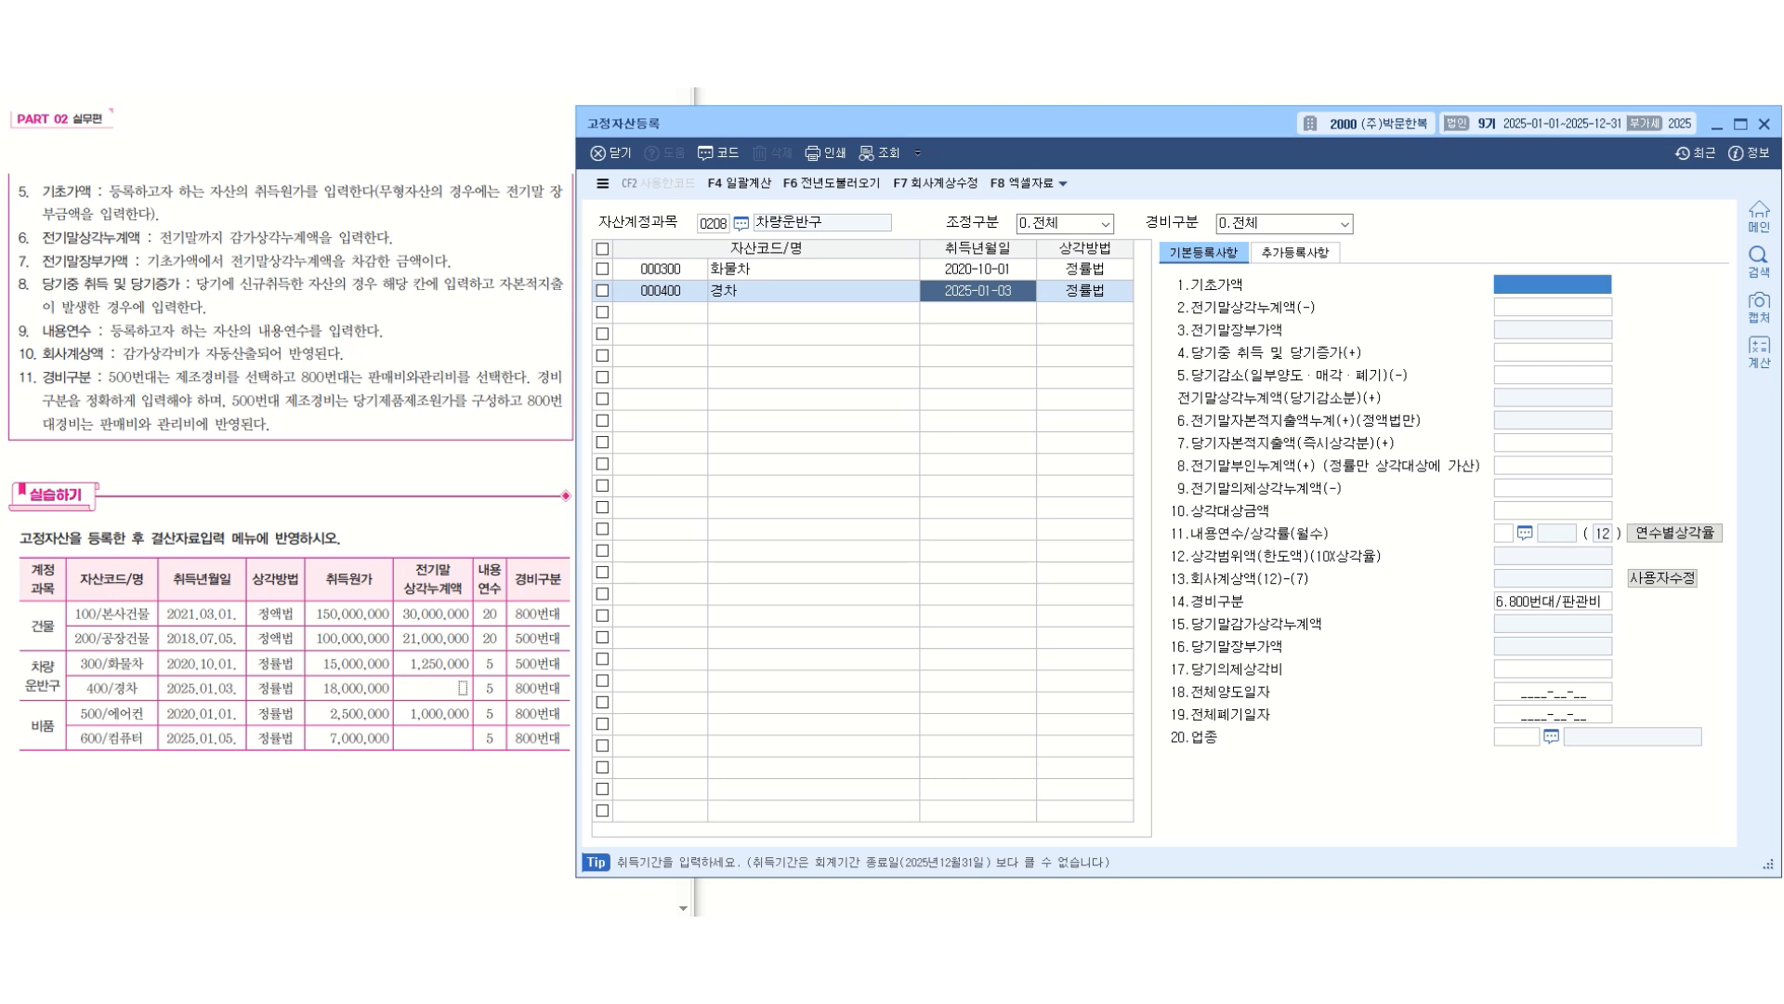
Enter 18,000,000 as 경차's 당기중 취득 및 당기증가 amount.
key("Return")
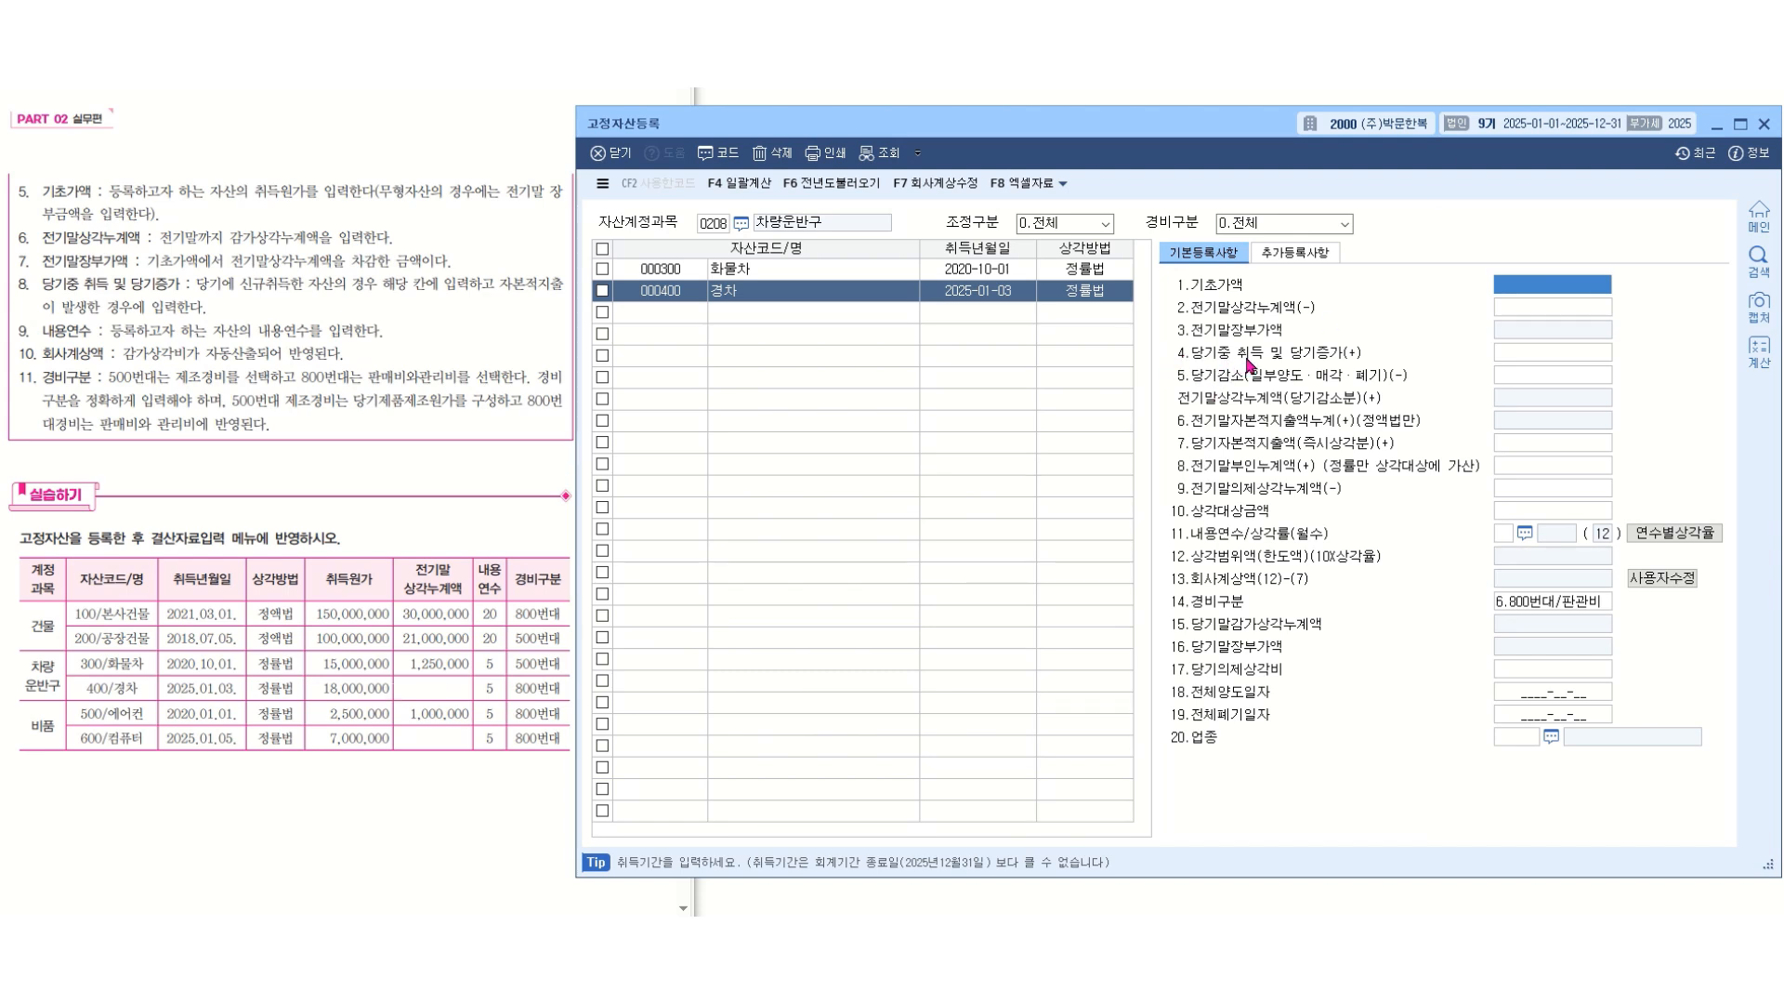
left_click(1524, 359)
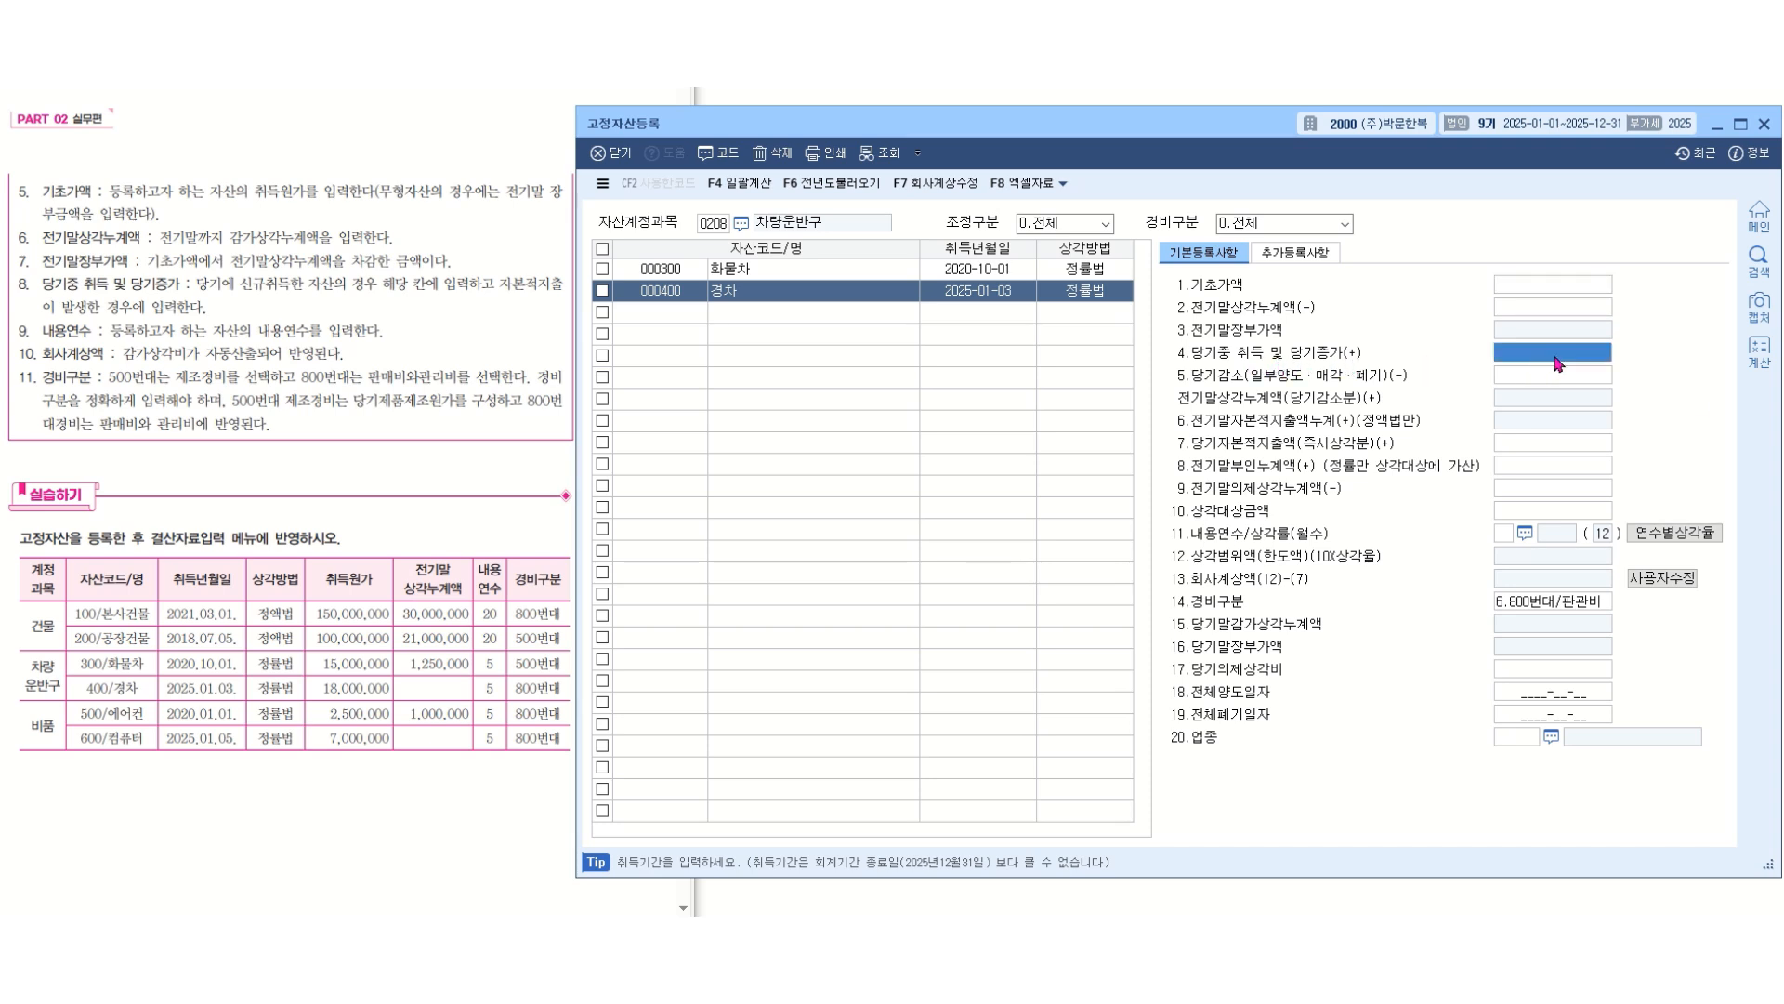
type("18000000")
key("Return")
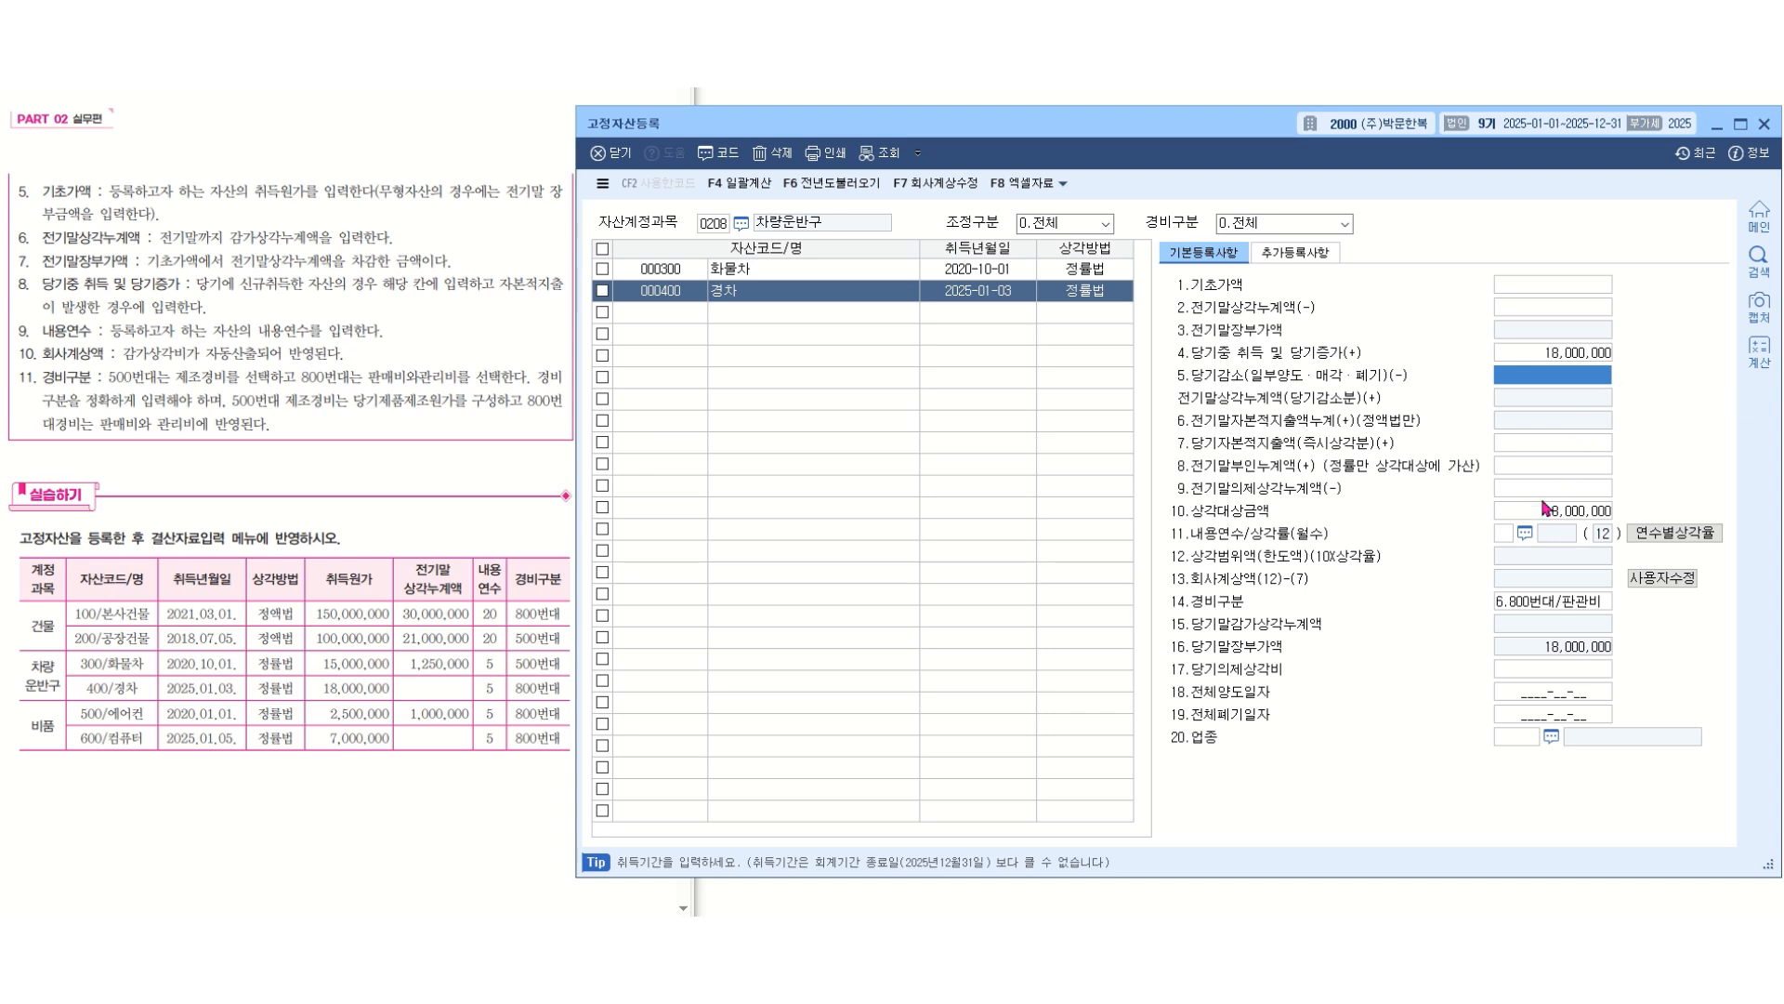
Set 경차's useful life to 5 years and its expense category to 800번대/판관비.
left_click(1501, 536)
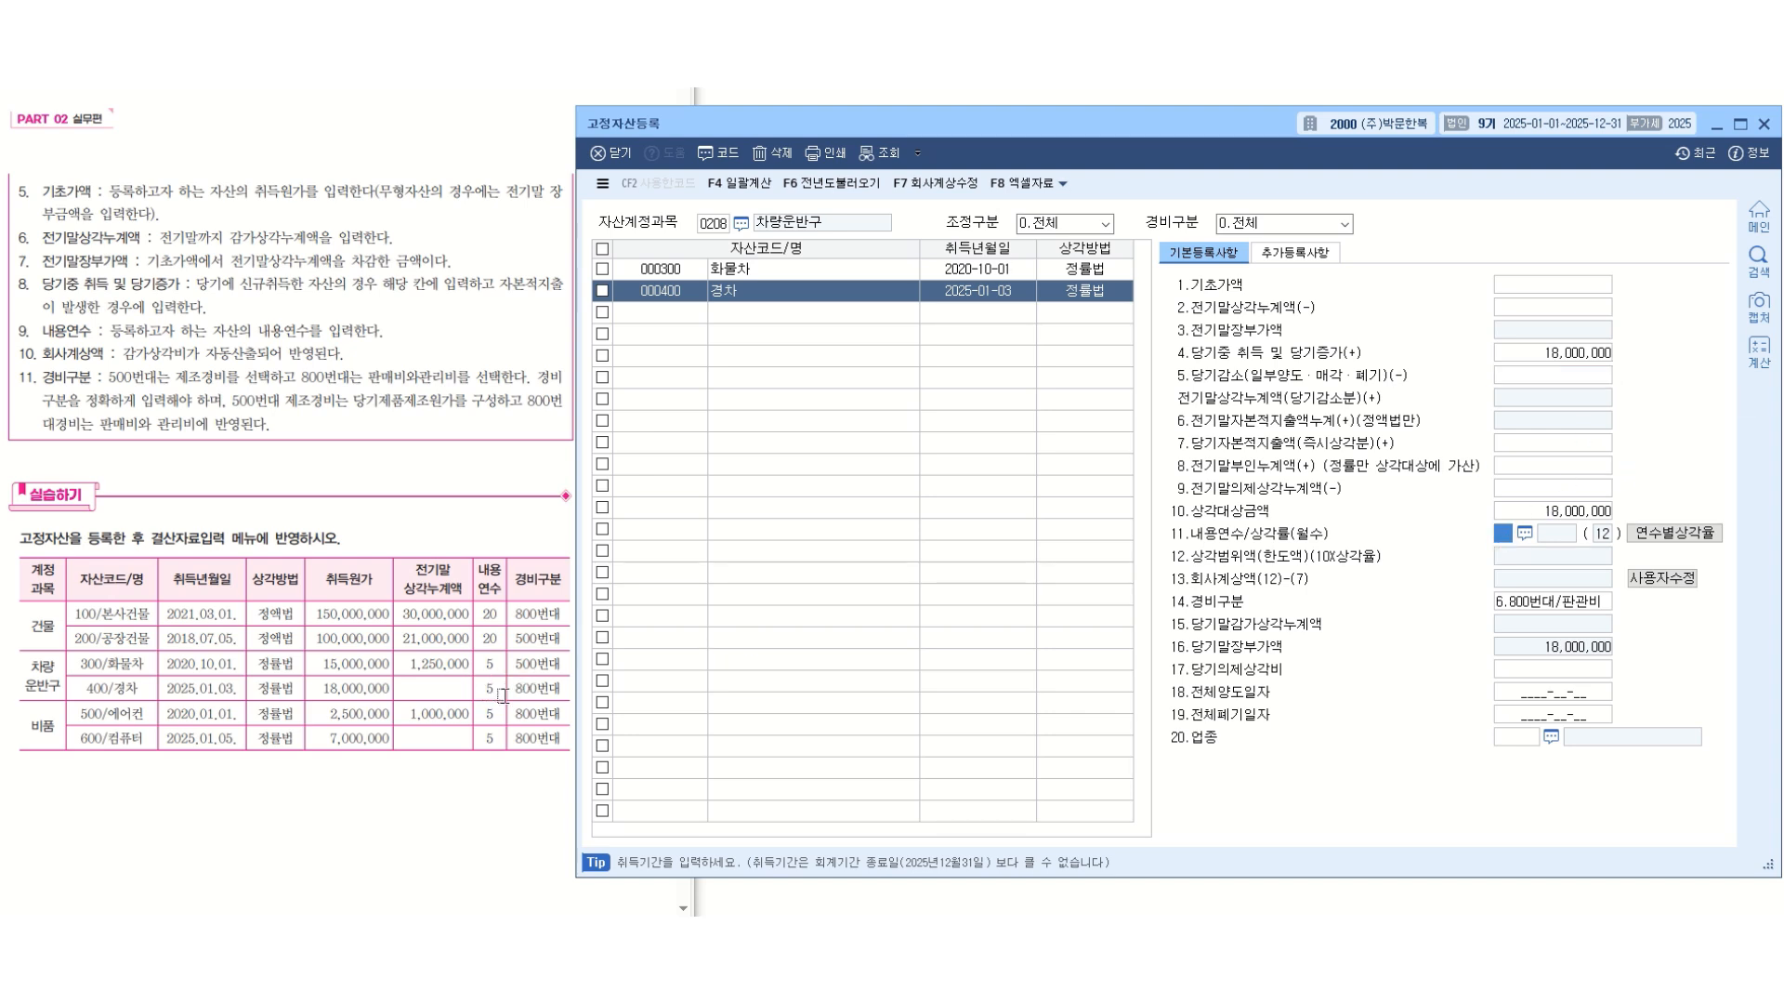
type("5")
key("Return")
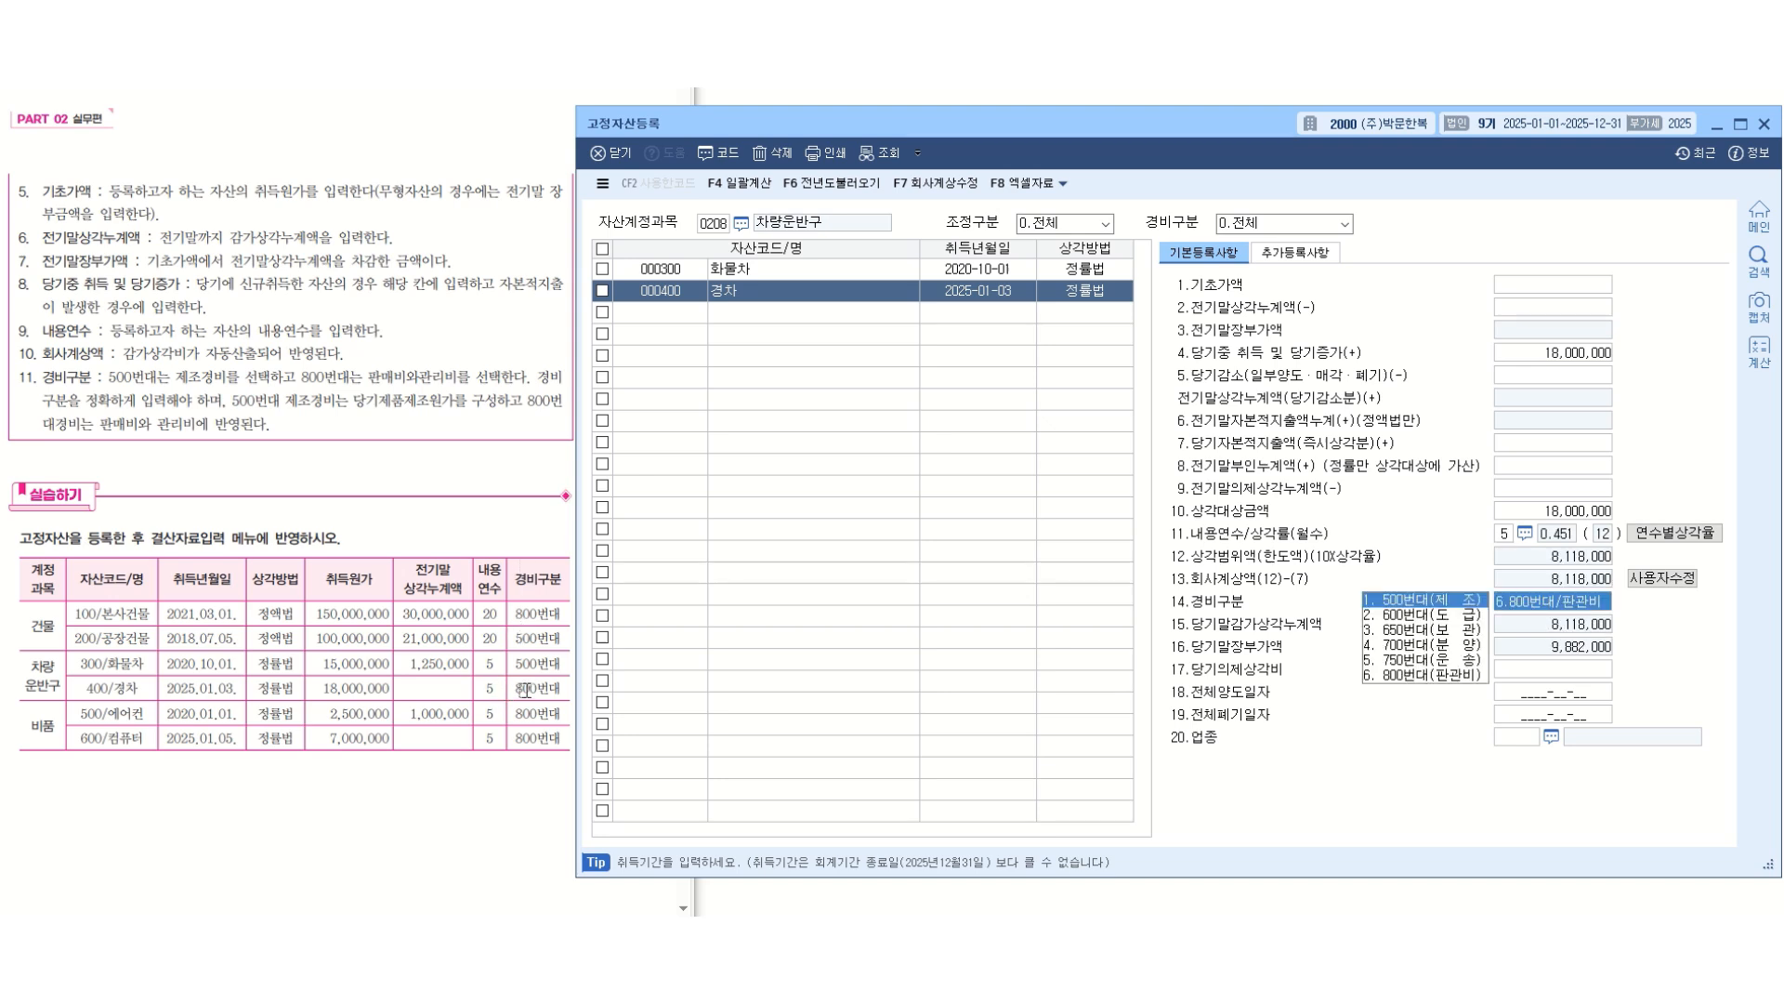
left_click(1398, 675)
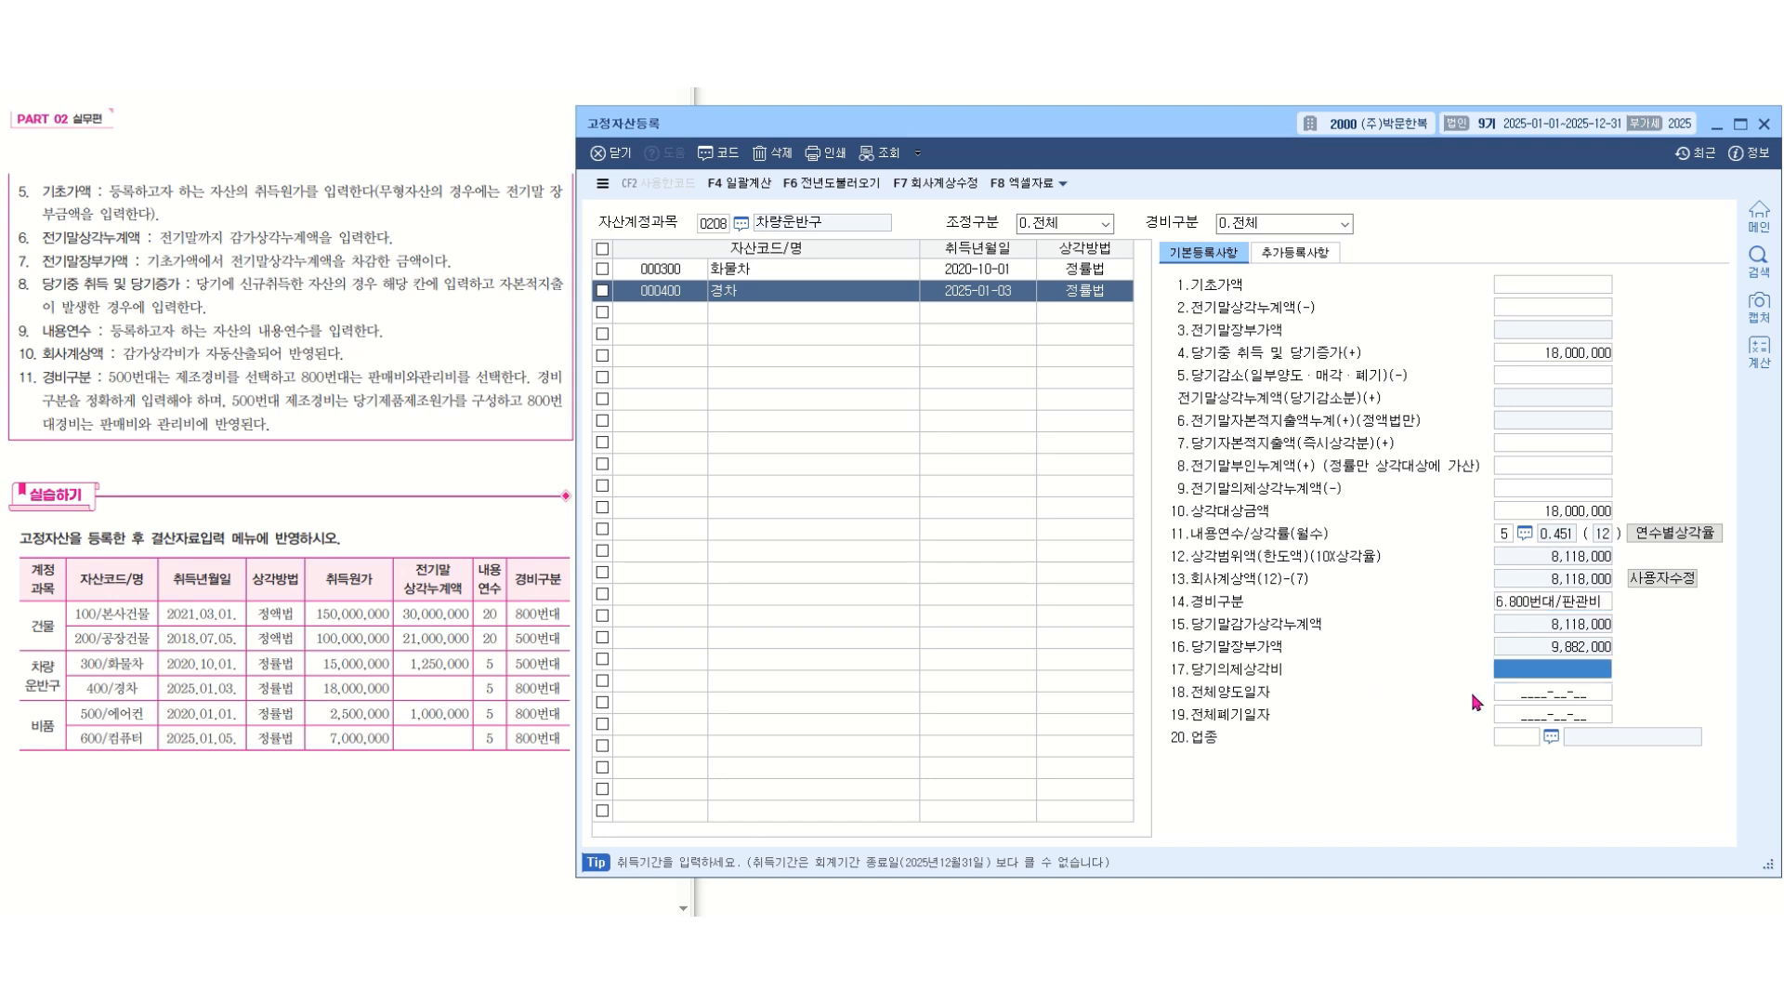